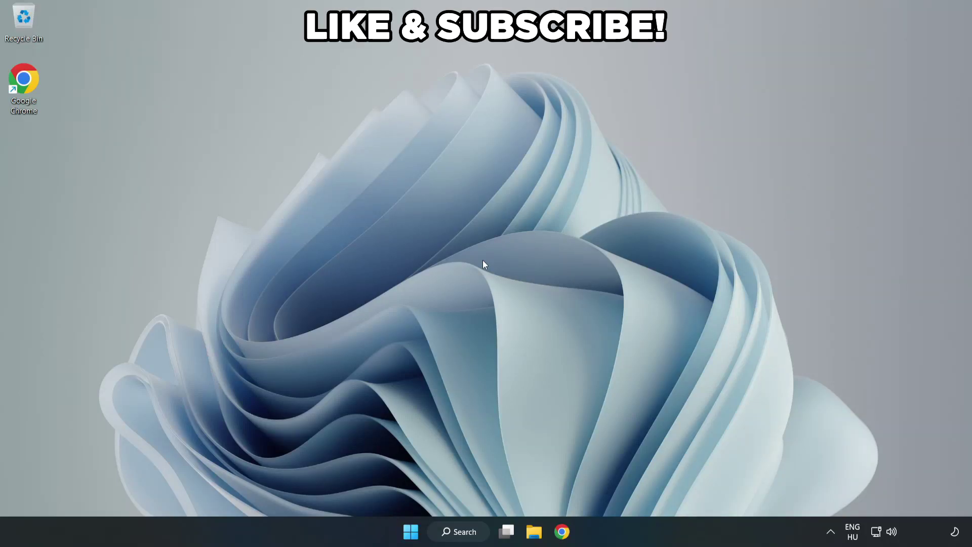
Search Windows for 'edit power plan'
left_click(467, 538)
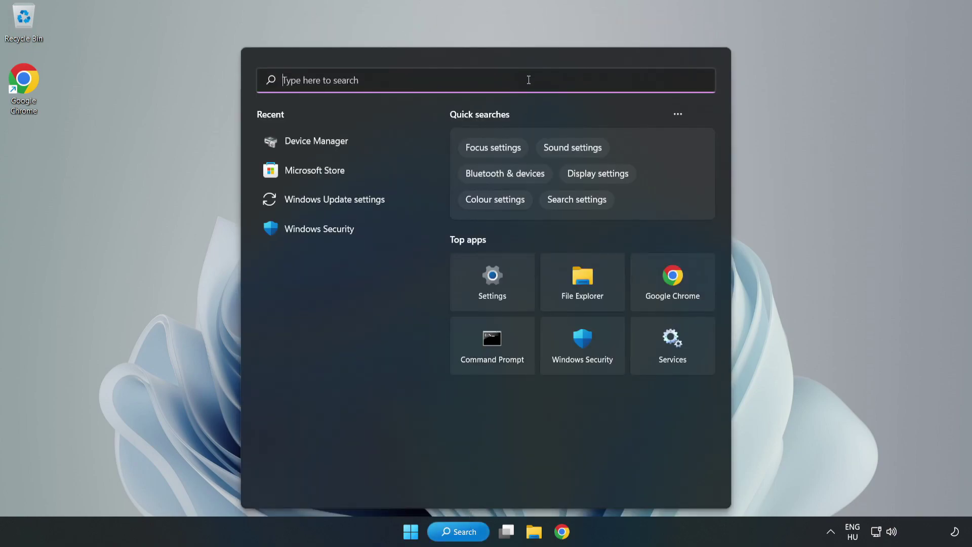
type("edit ")
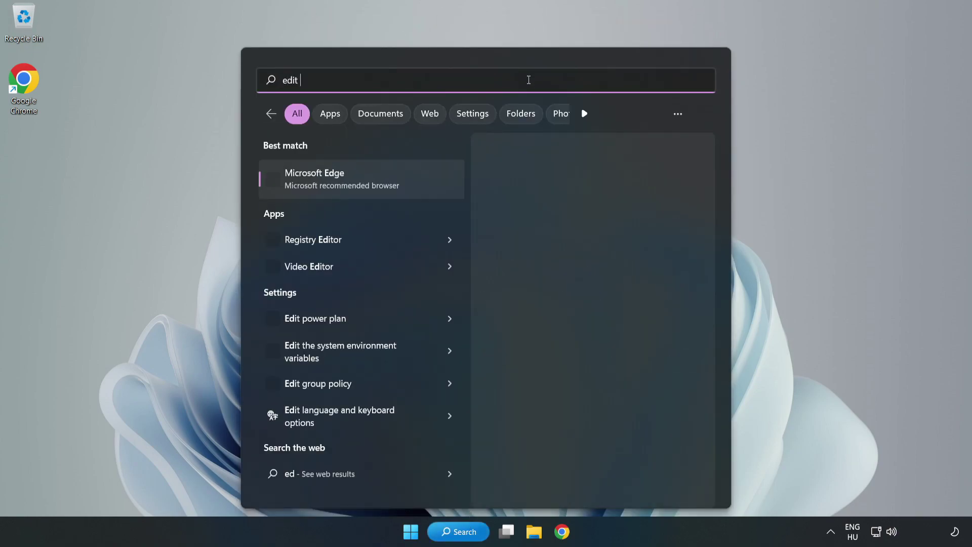
type("power pla")
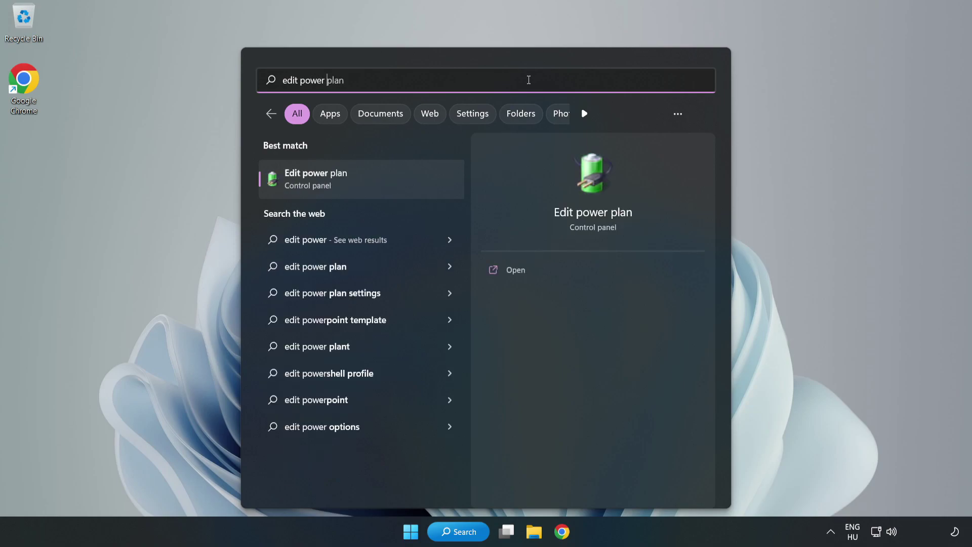
type("n")
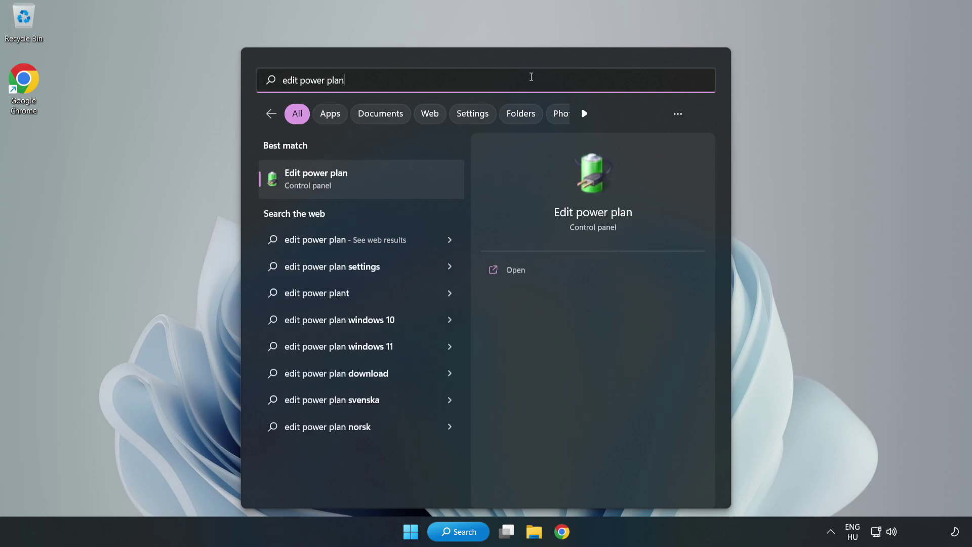
Switch the active power plan from Balanced to High performance and close Power Options
left_click(368, 183)
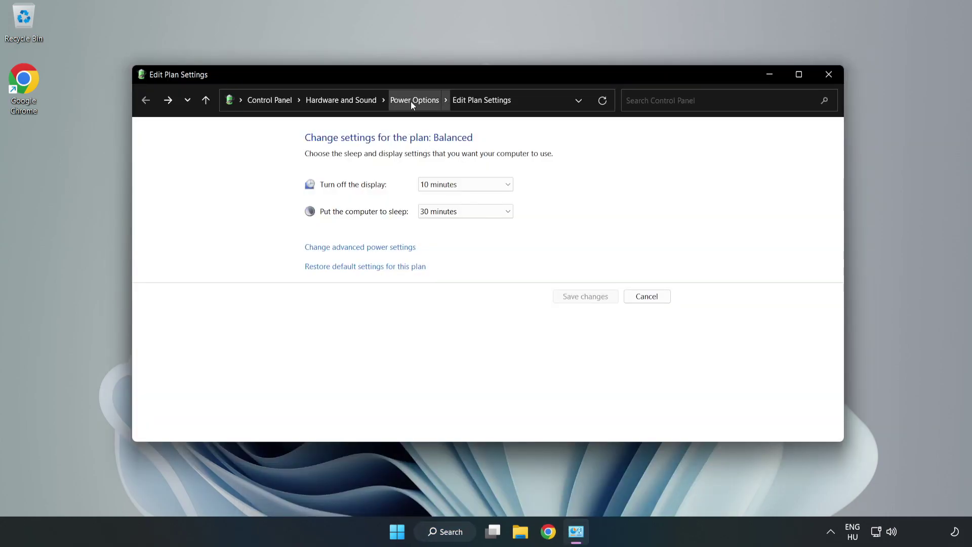
left_click(412, 101)
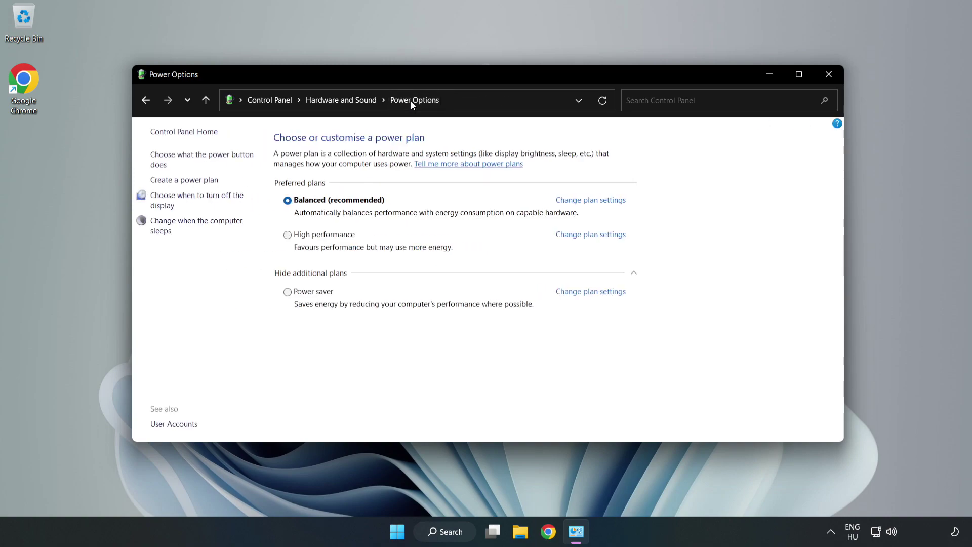
left_click(320, 238)
left_click(827, 80)
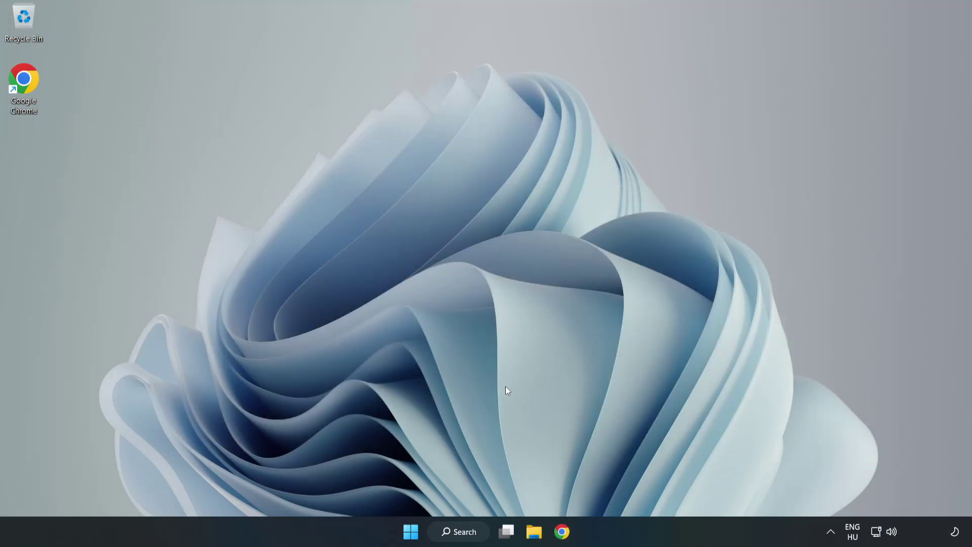
Search for 'device manager' and launch Device Manager
left_click(472, 535)
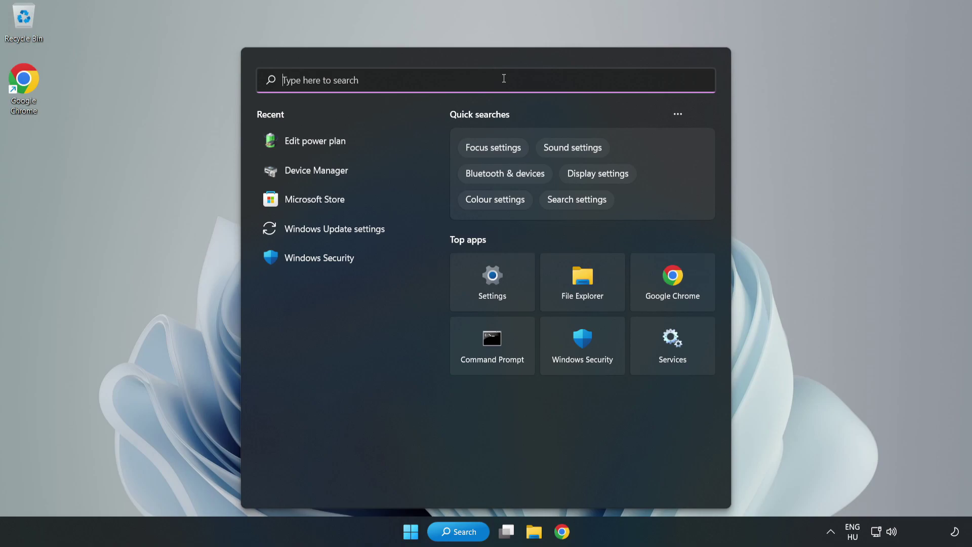
type("device mana")
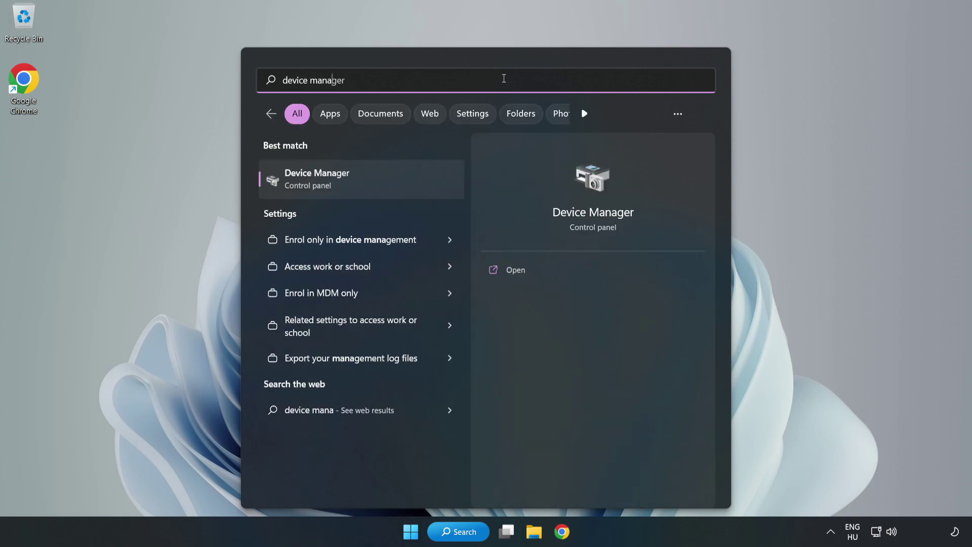
type("ger")
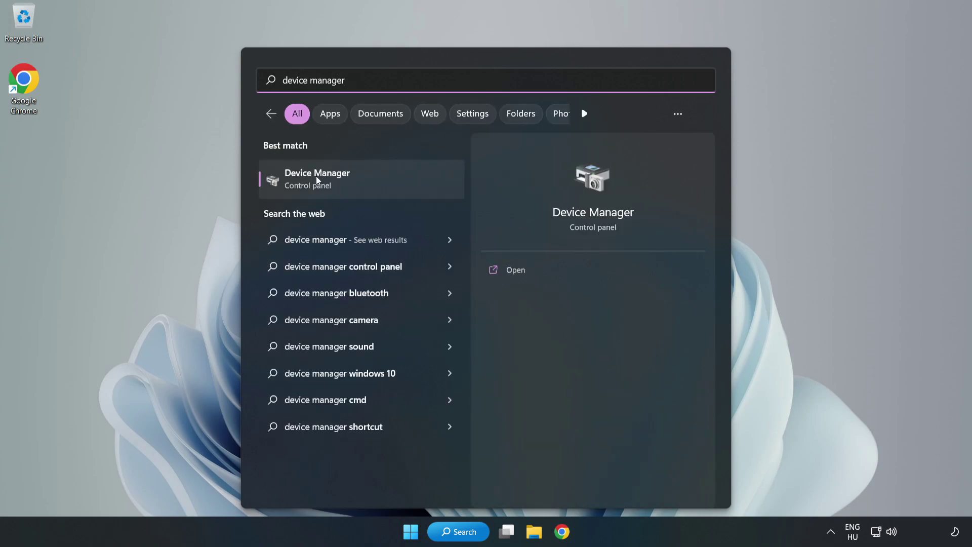
left_click(354, 183)
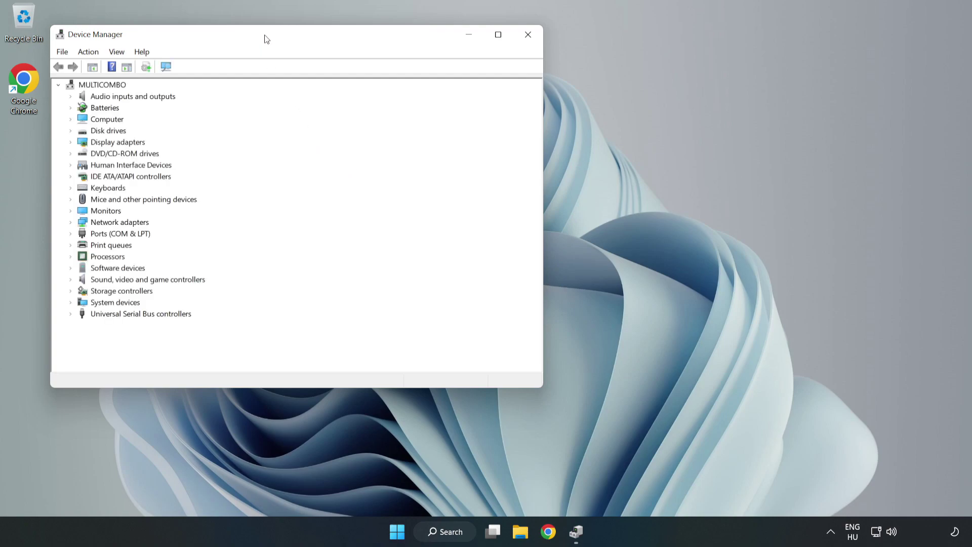
Centre Device Manager, expand Display adapters and bring up the VMware SVGA 3D context menu
left_click_drag(264, 37, 447, 98)
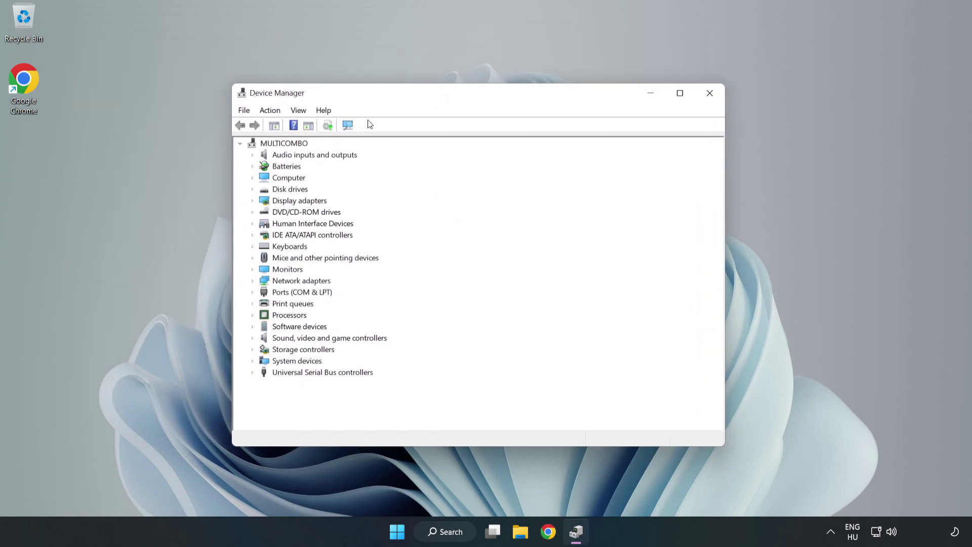
left_click(265, 201)
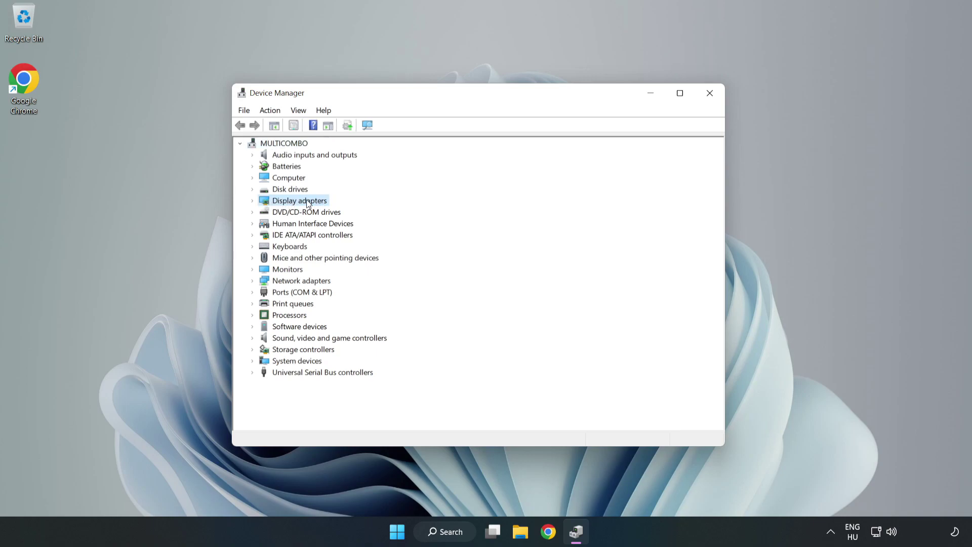
left_click(253, 202)
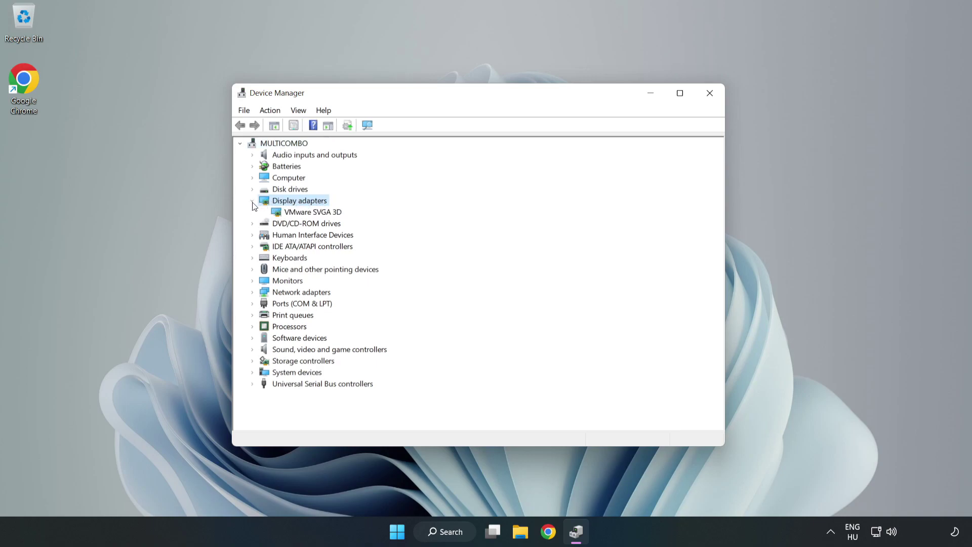
left_click(304, 213)
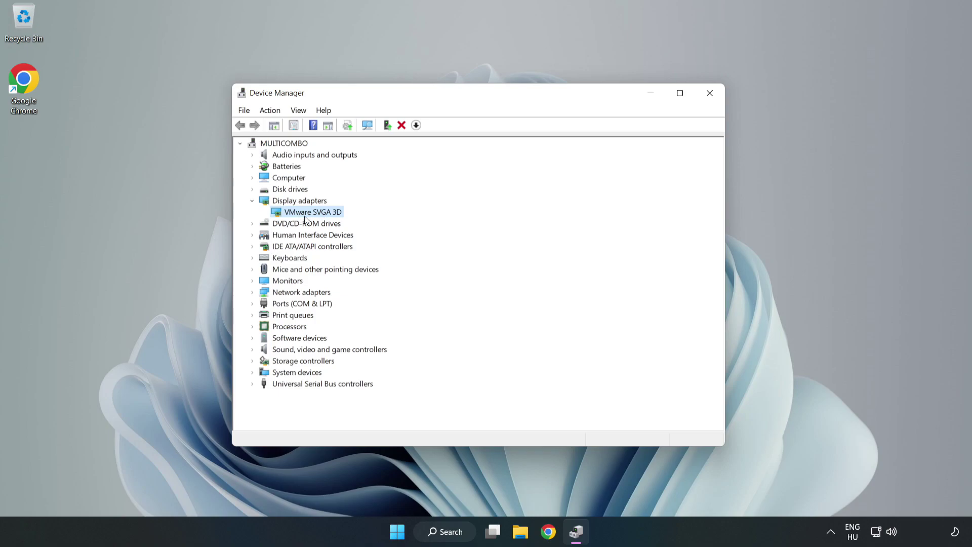
right_click(311, 216)
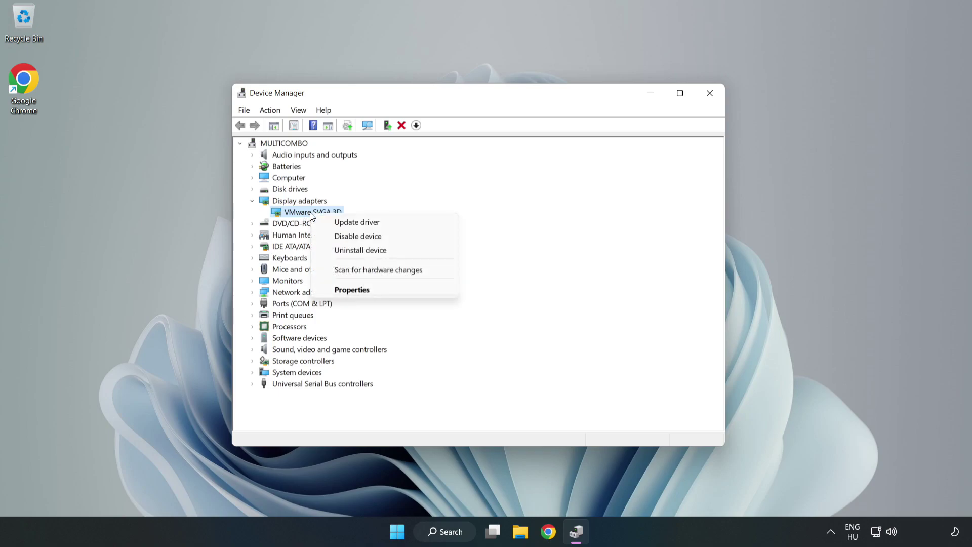
Update the VMware SVGA 3D driver by automatic search, then dismiss the already-best-driver result
left_click(366, 224)
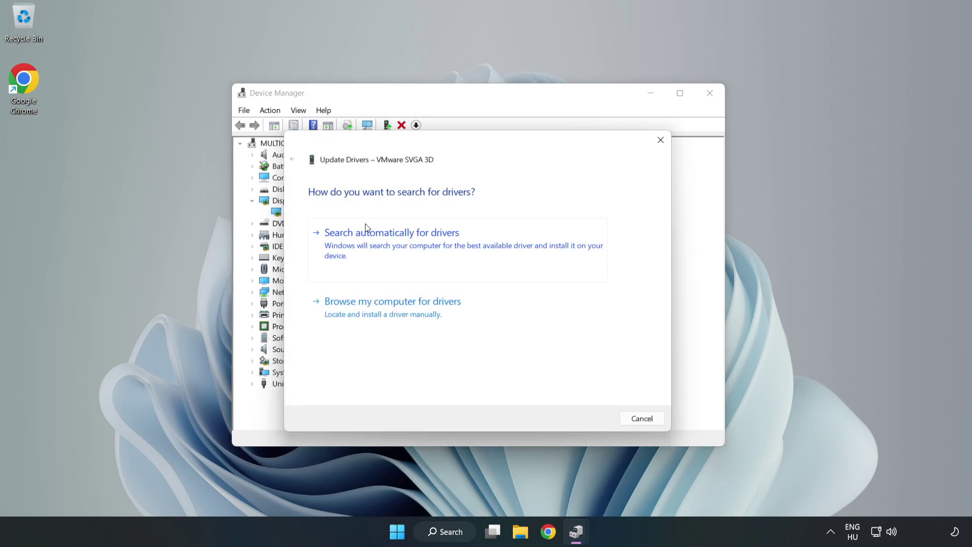
left_click_drag(396, 144, 403, 125)
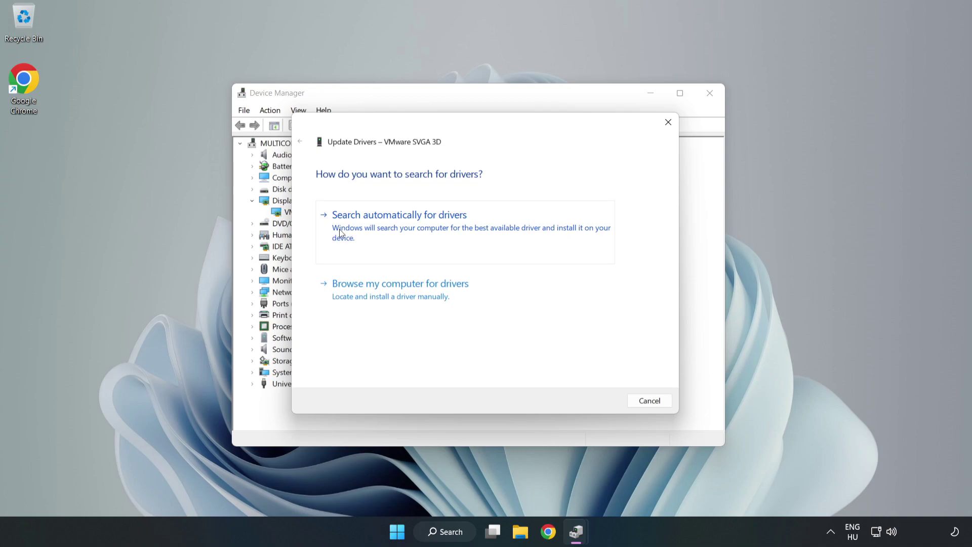
left_click(401, 229)
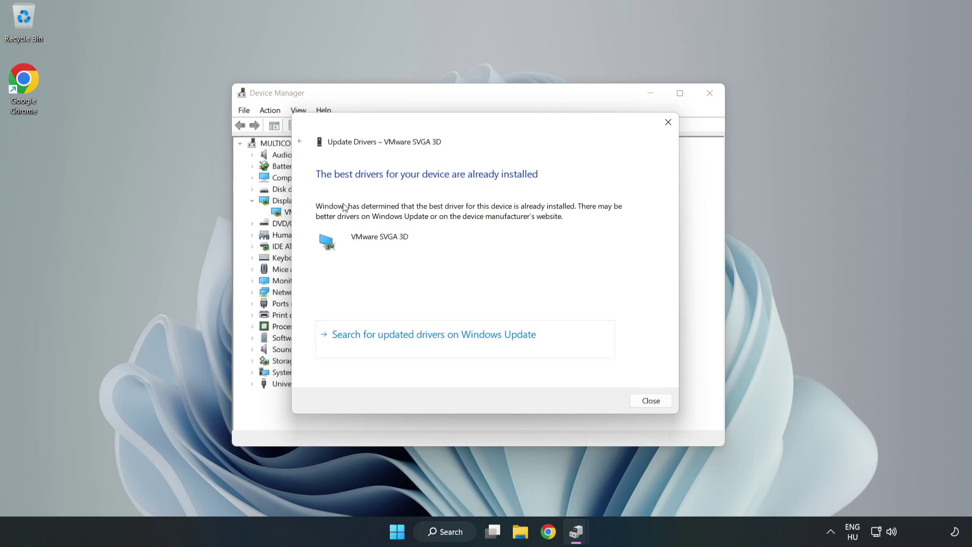
left_click(656, 402)
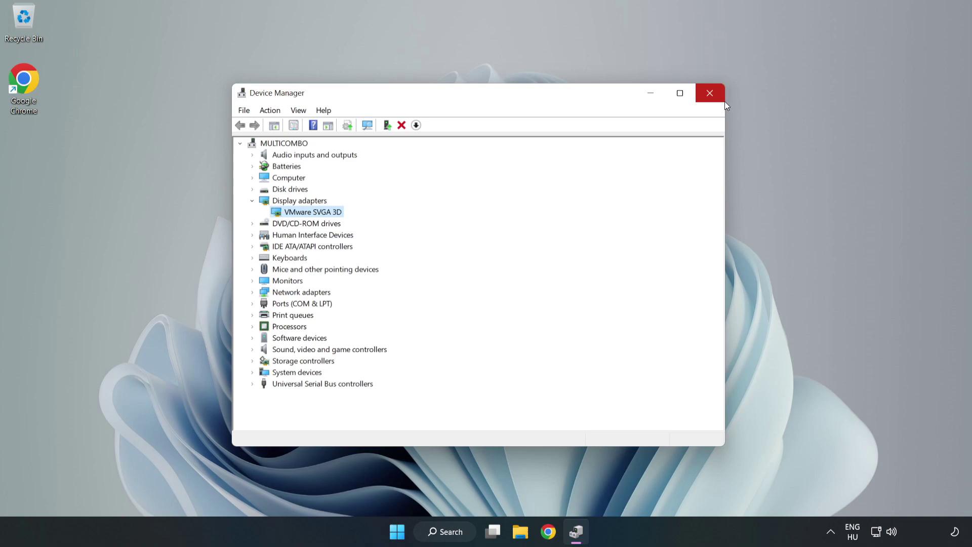
Close Device Manager and open the Game Mode settings through a 'game mode' search
left_click(711, 94)
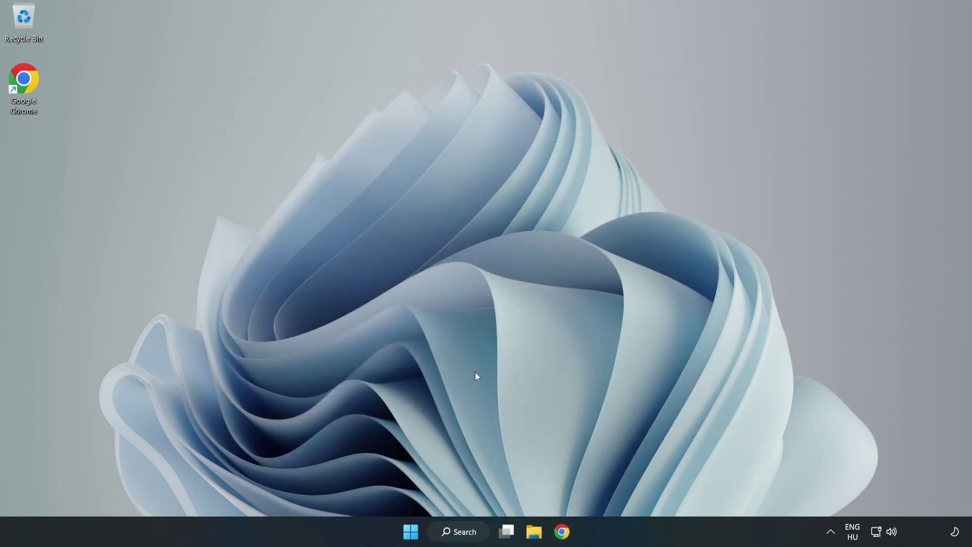
left_click(471, 533)
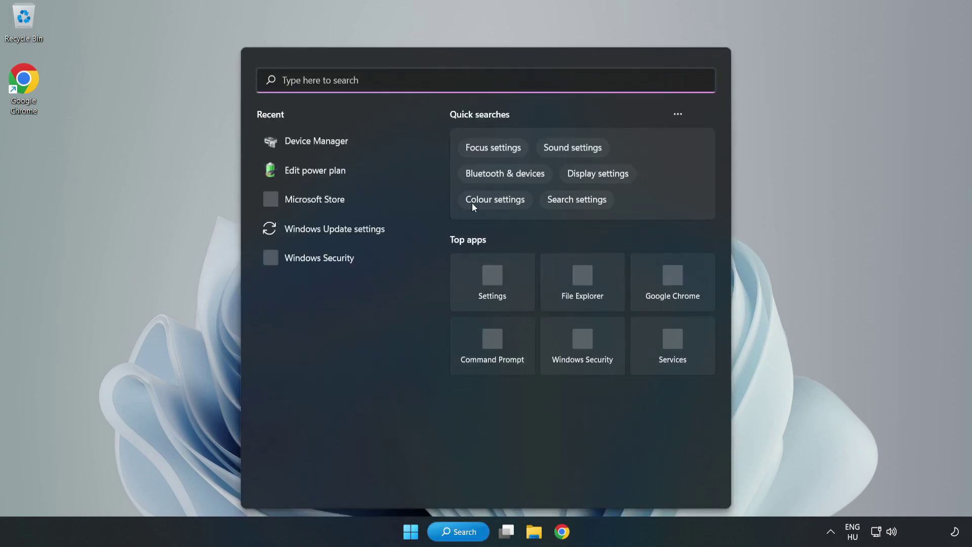
type("g")
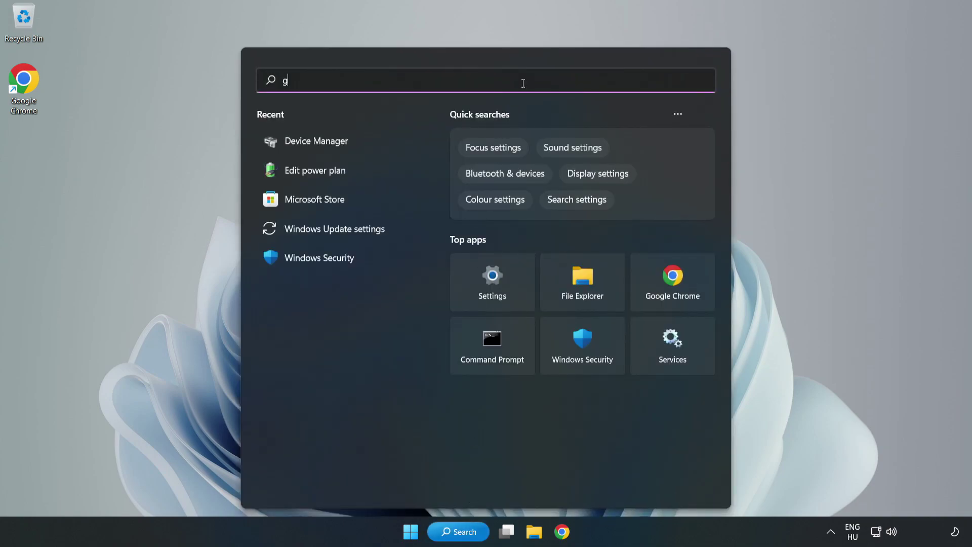
type("ame mode")
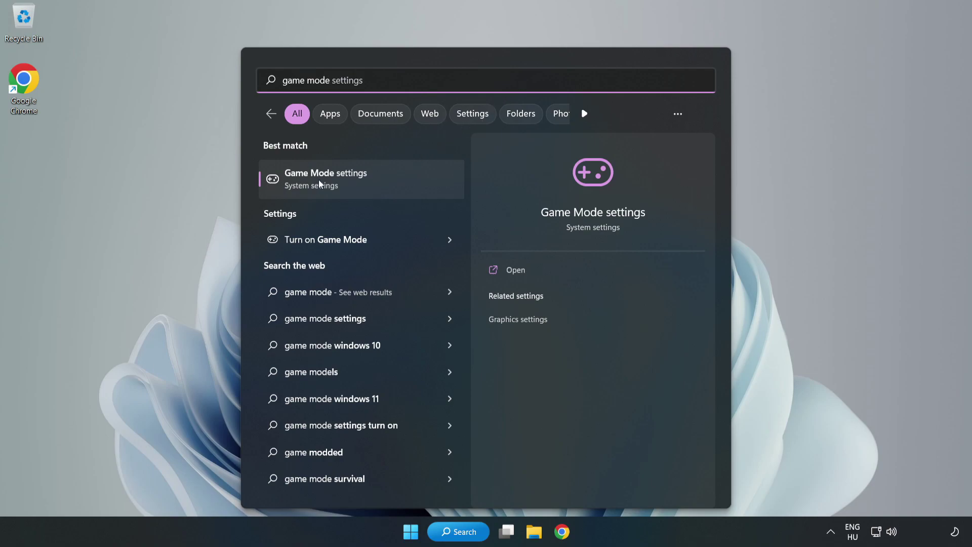
left_click(347, 184)
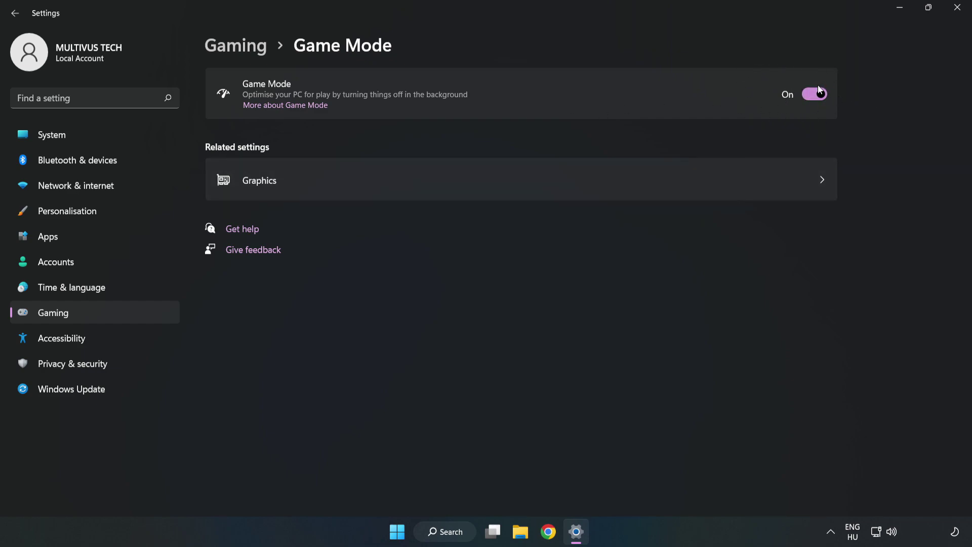
In Gaming > Xbox Game Bar, turn Off opening Game Bar with the controller button
left_click(249, 53)
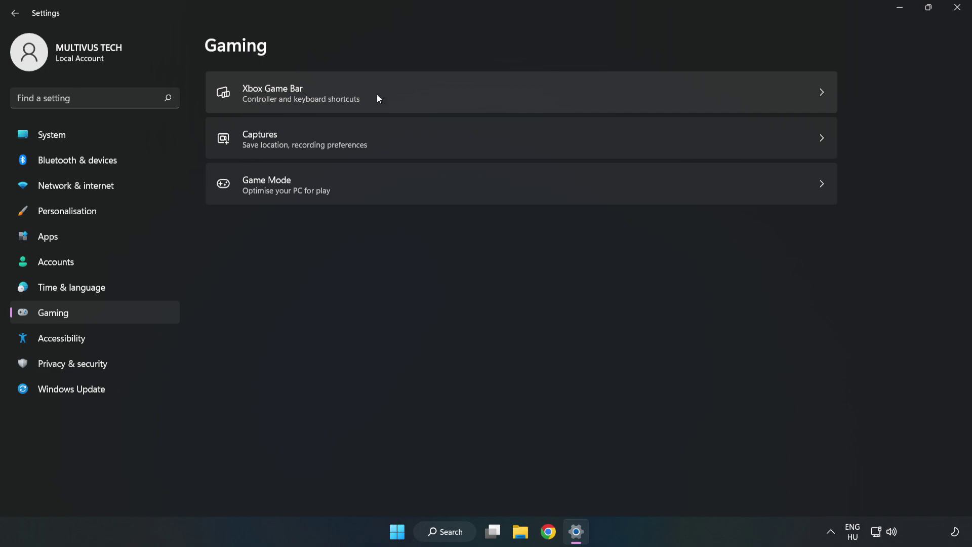
left_click(412, 93)
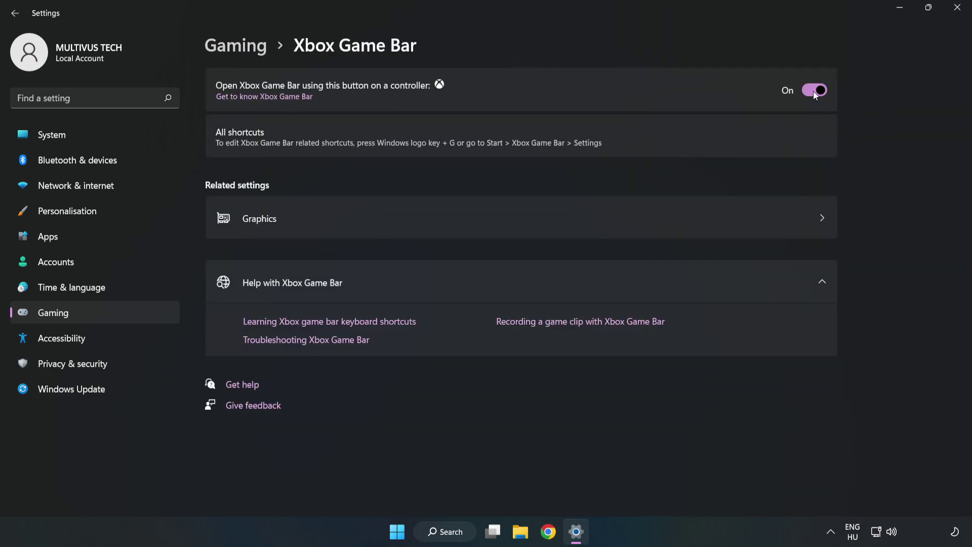
left_click(814, 91)
Close Settings, launch Task Manager from the Start right-click menu, and end Google Chrome
left_click(959, 14)
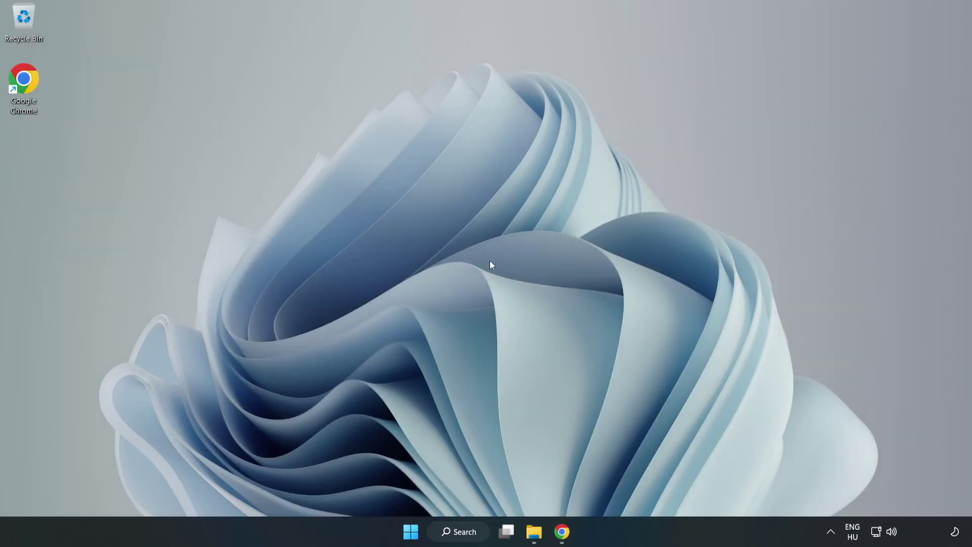
right_click(414, 537)
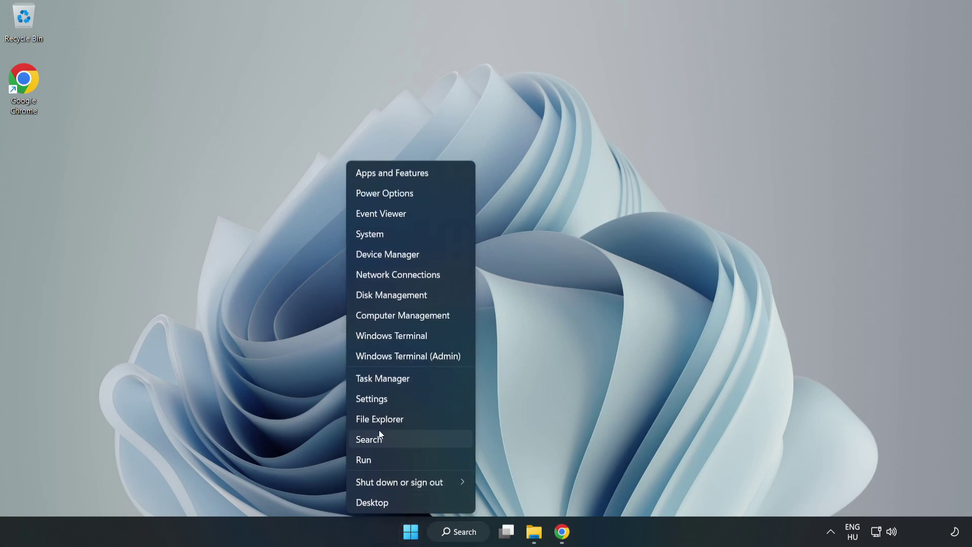
left_click(425, 379)
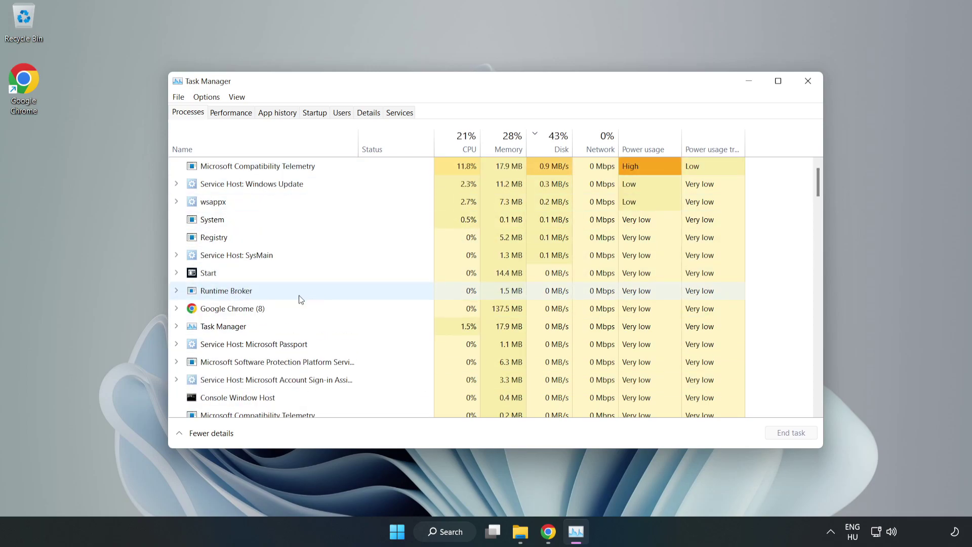
left_click(263, 311)
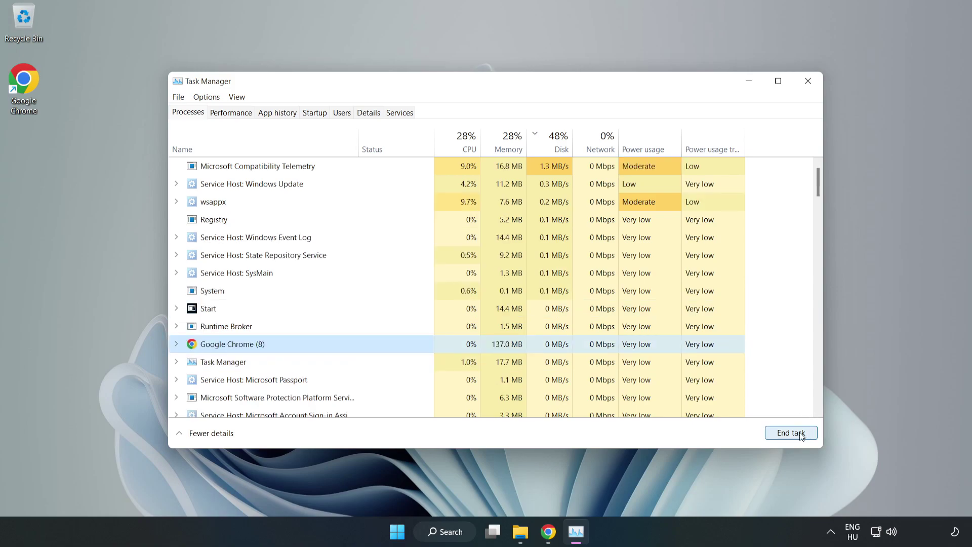
left_click(786, 435)
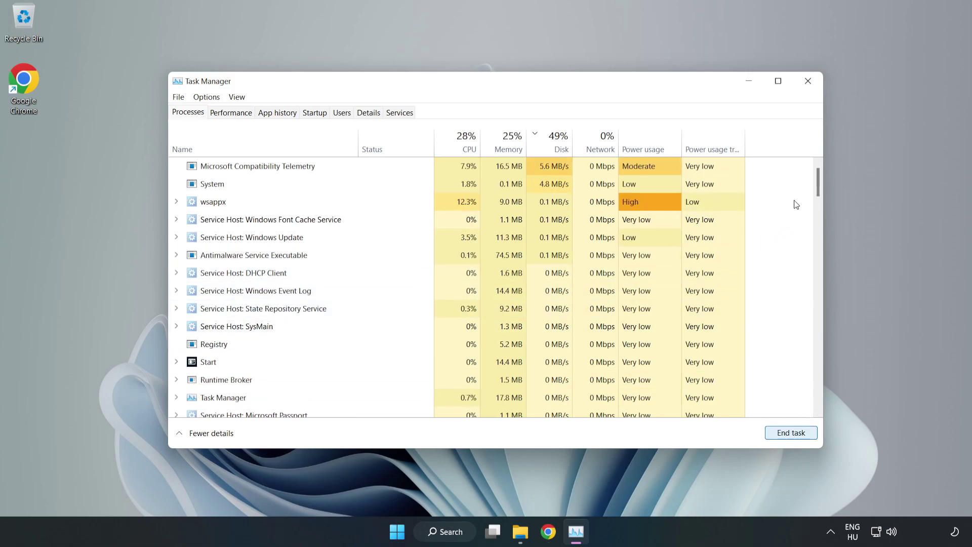
left_click_drag(822, 184, 787, 170)
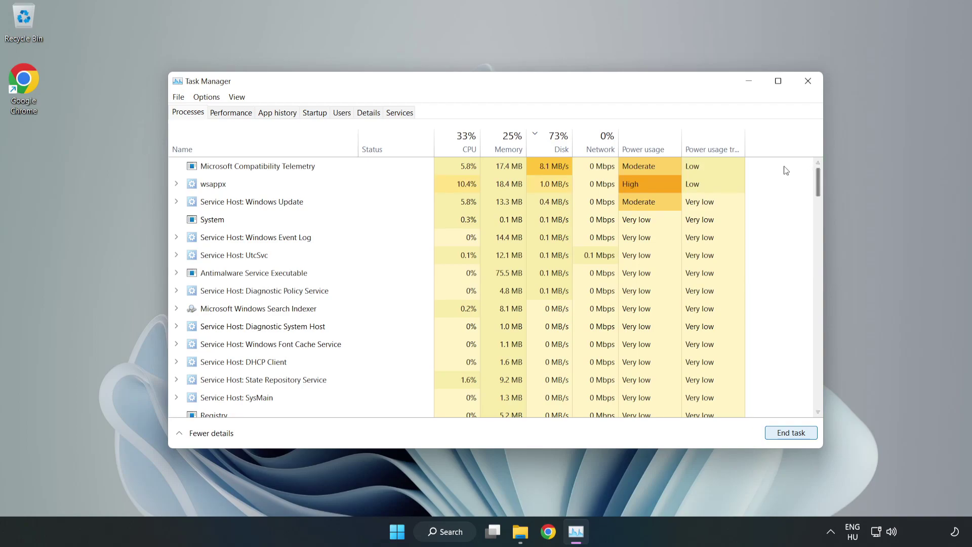
Disable Cortana, Phone Link, Terminal and Xbox App Services at startup, then close Task Manager
left_click(315, 113)
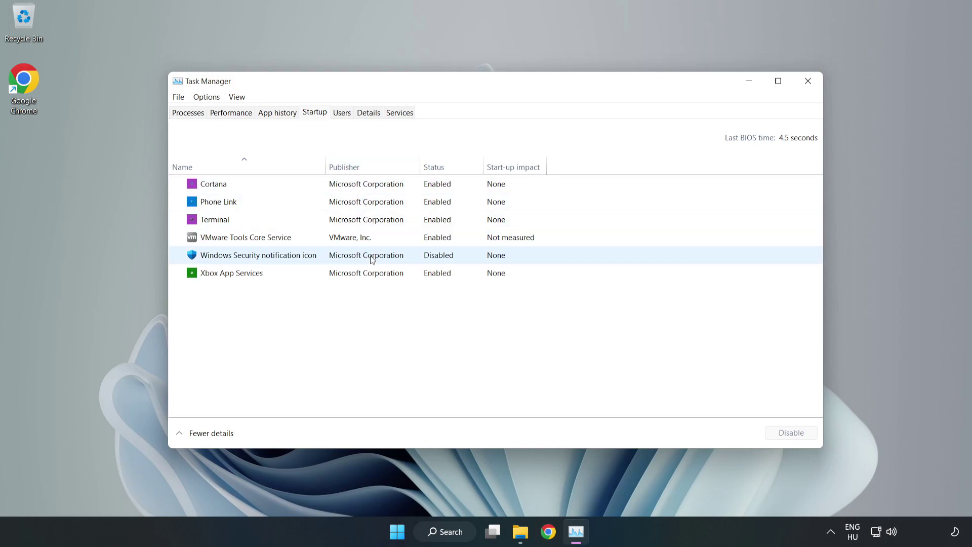
left_click(367, 185)
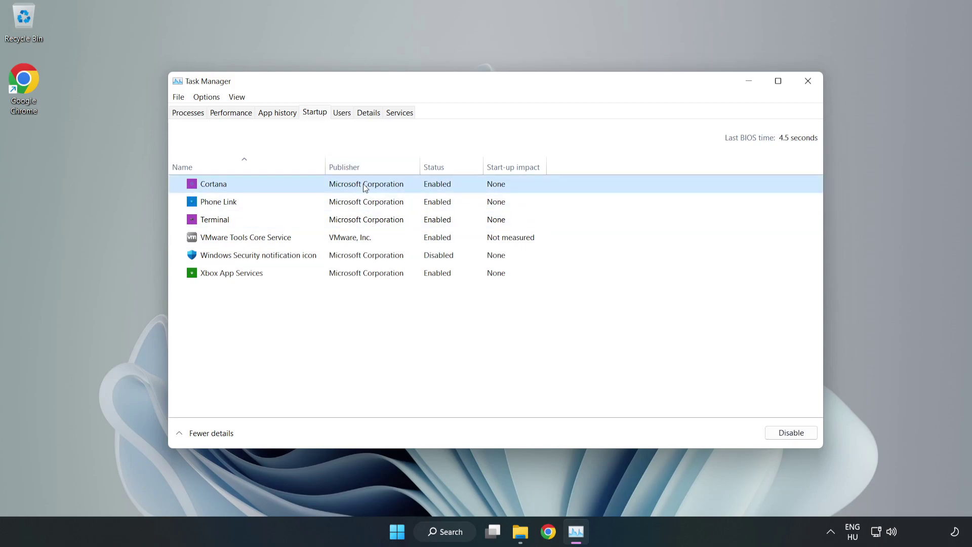
left_click(781, 438)
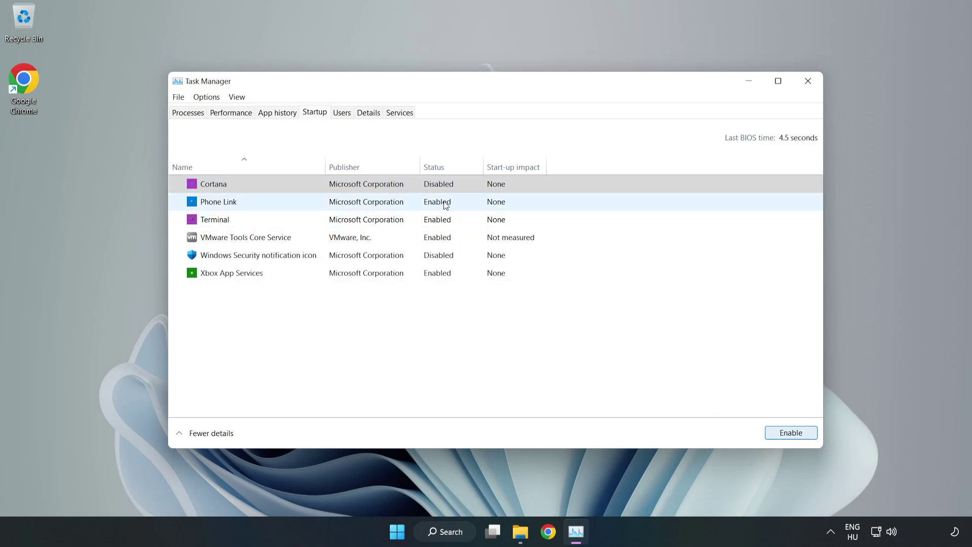
left_click(448, 206)
left_click(785, 435)
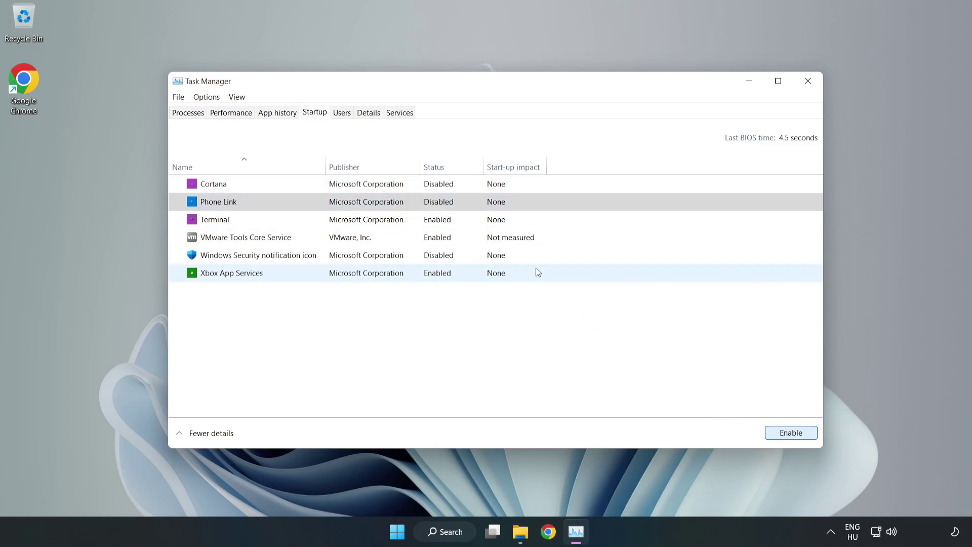
left_click(448, 223)
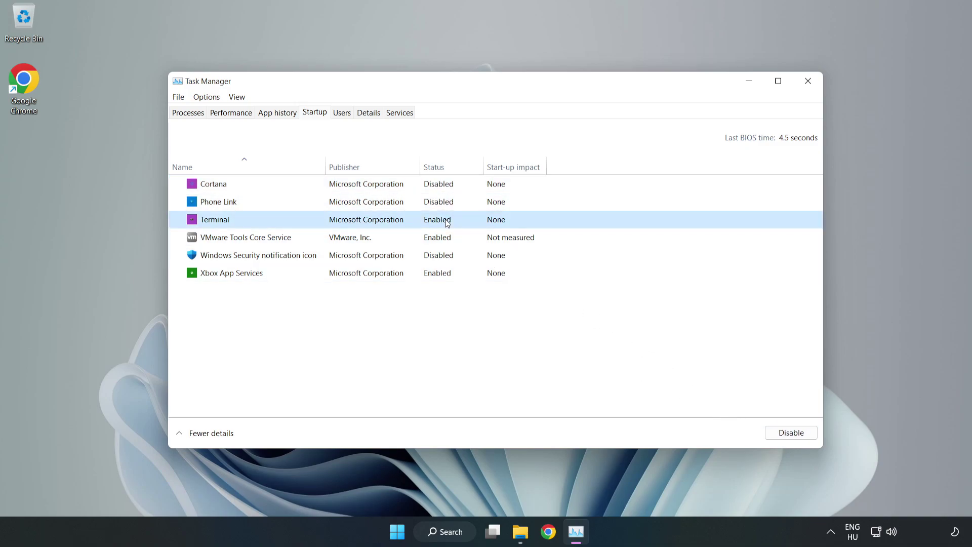
left_click(794, 435)
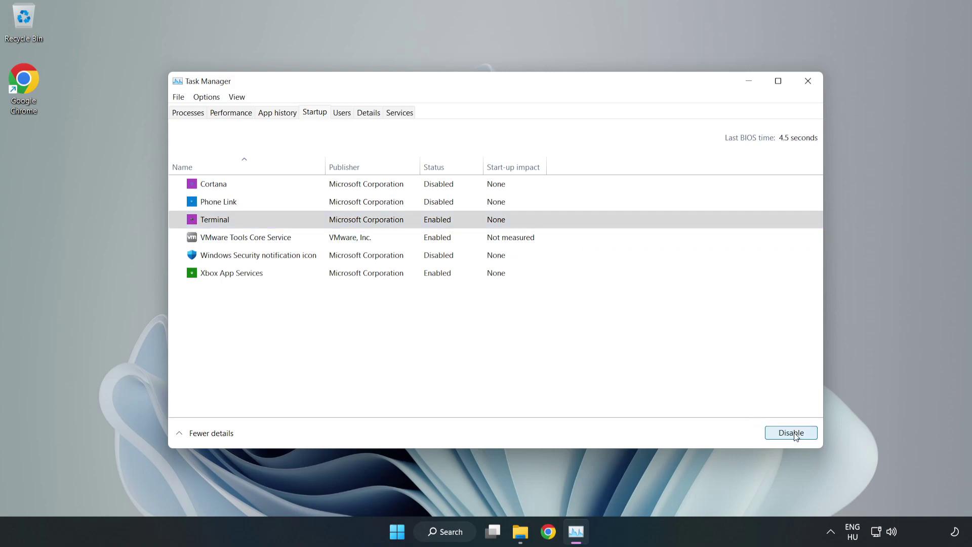
left_click(334, 274)
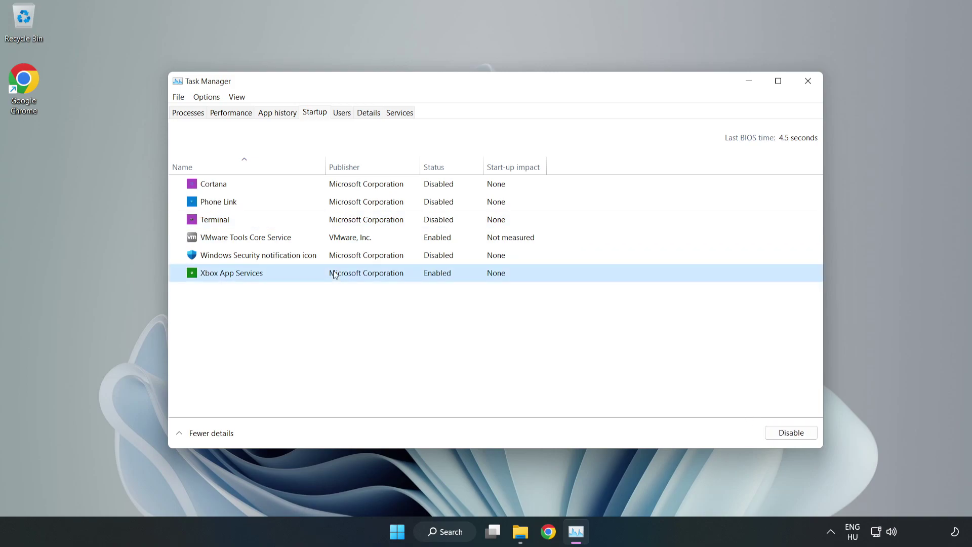
left_click(773, 437)
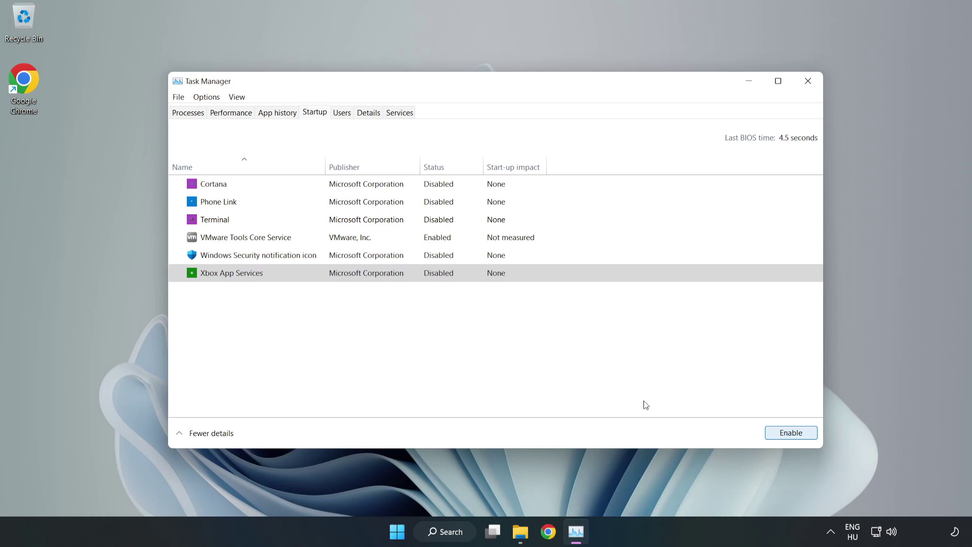
left_click(808, 83)
Open Windows Update via an 'update' search, check for updates until up to date, close Settings
left_click(808, 82)
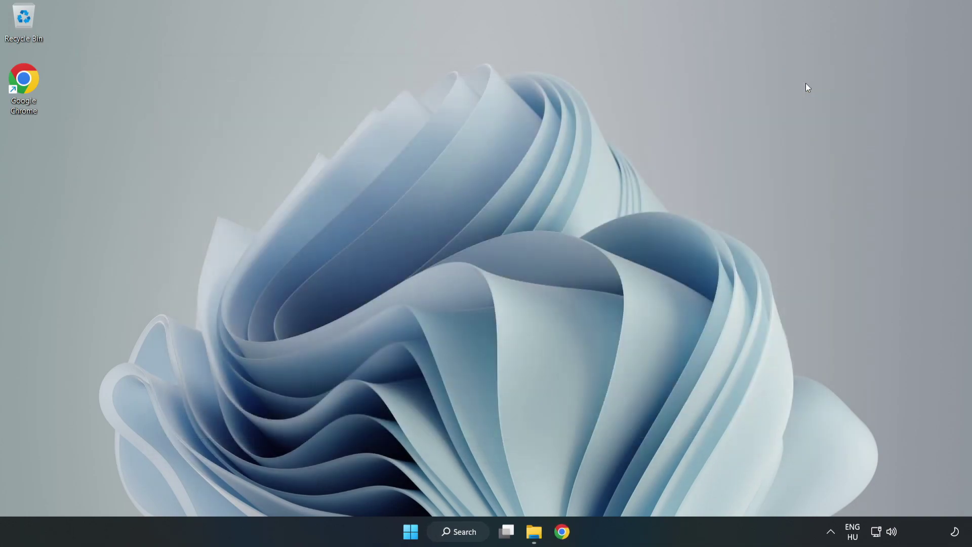
left_click(465, 534)
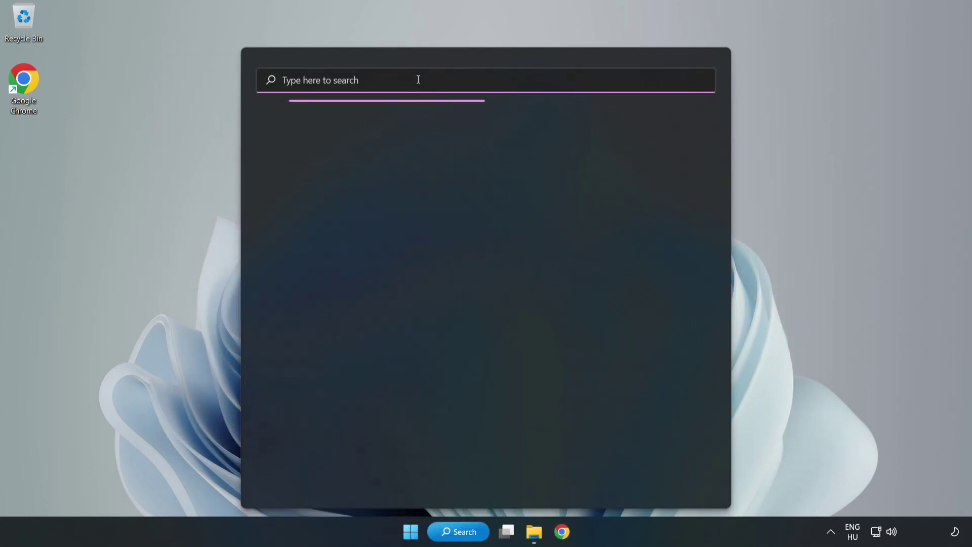
type("update")
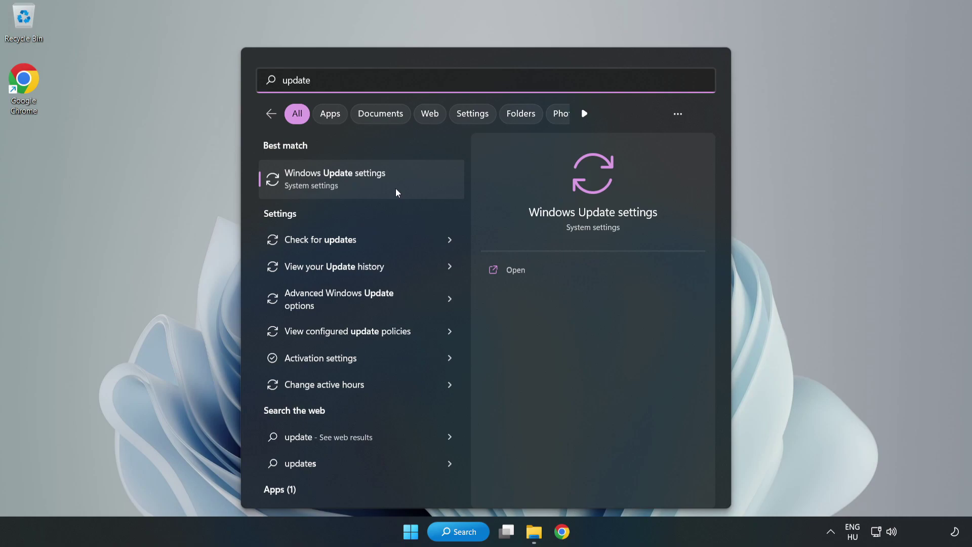
left_click(396, 193)
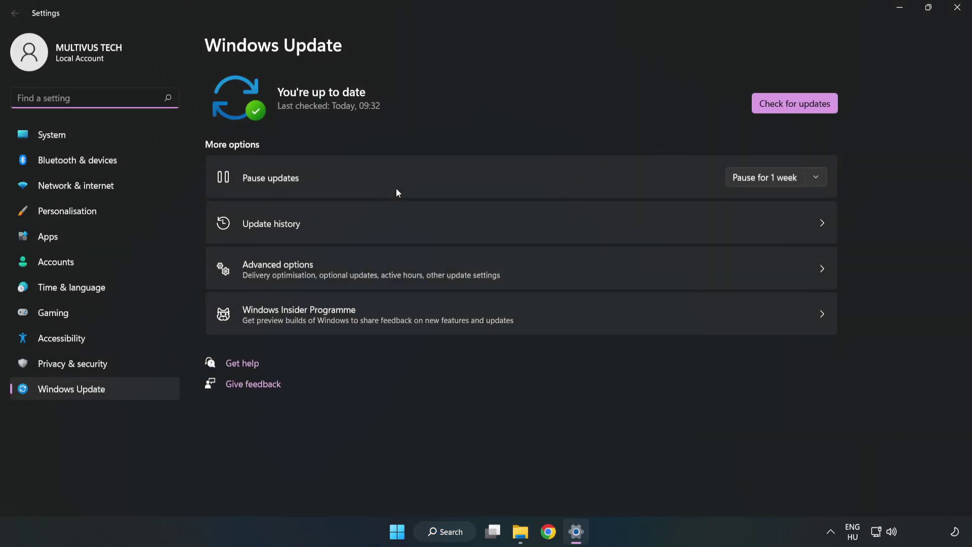
left_click(782, 107)
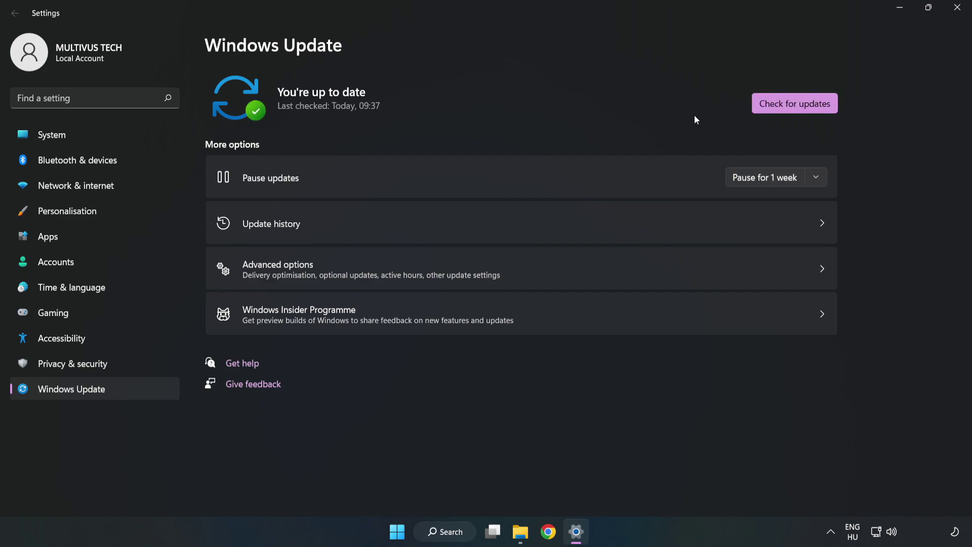
left_click(955, 13)
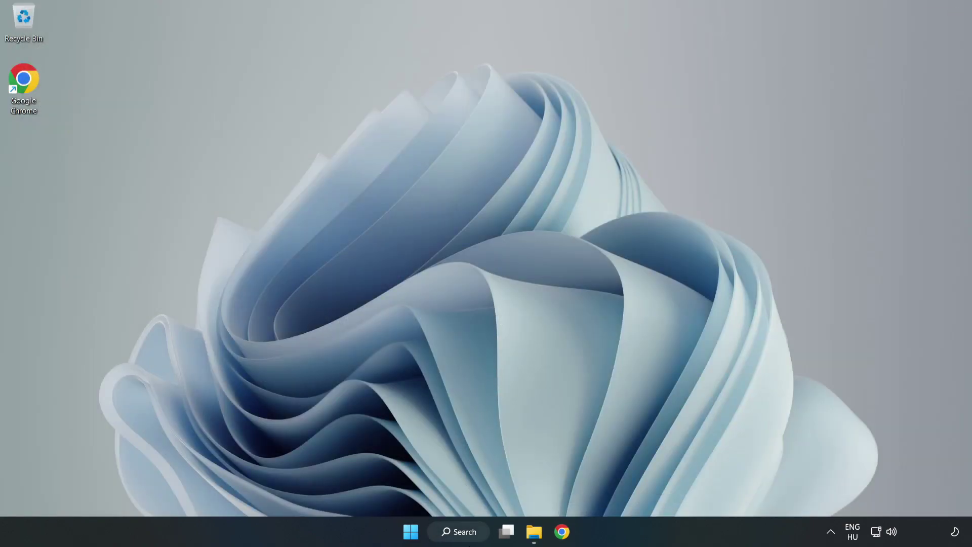
Launch regedit and navigate to HKEY_CURRENT_USER\System\GameConfigStore to show its GameDVR values
left_click(475, 536)
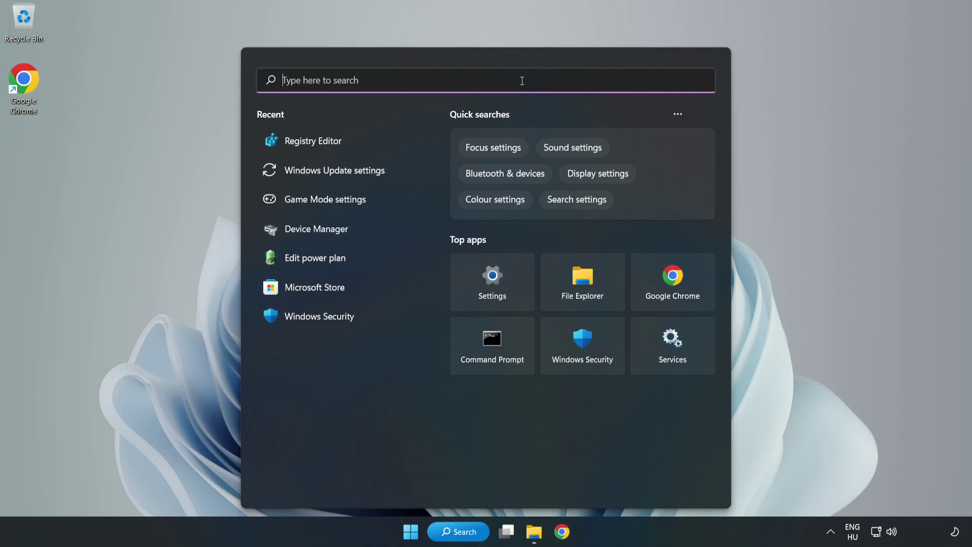
type("regedit")
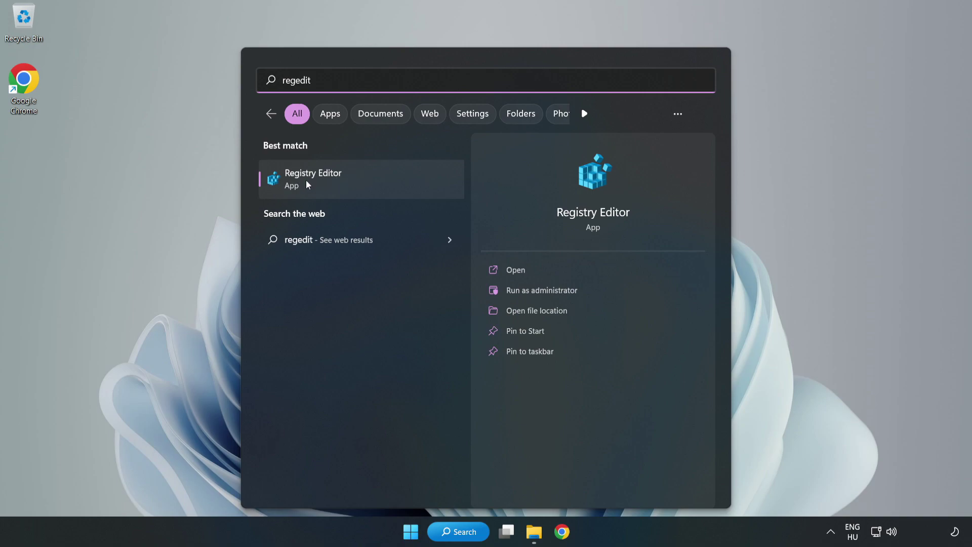
left_click(369, 182)
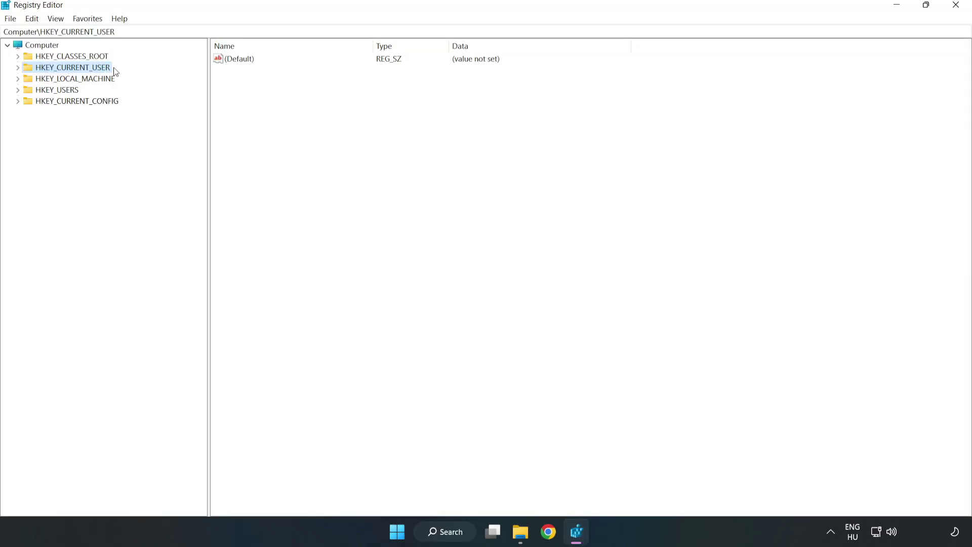
left_click(20, 71)
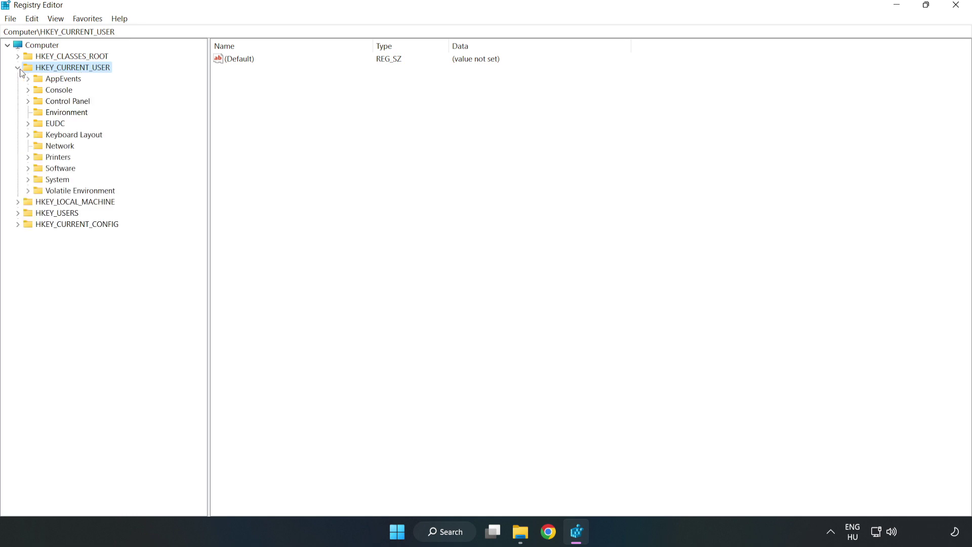
left_click(28, 180)
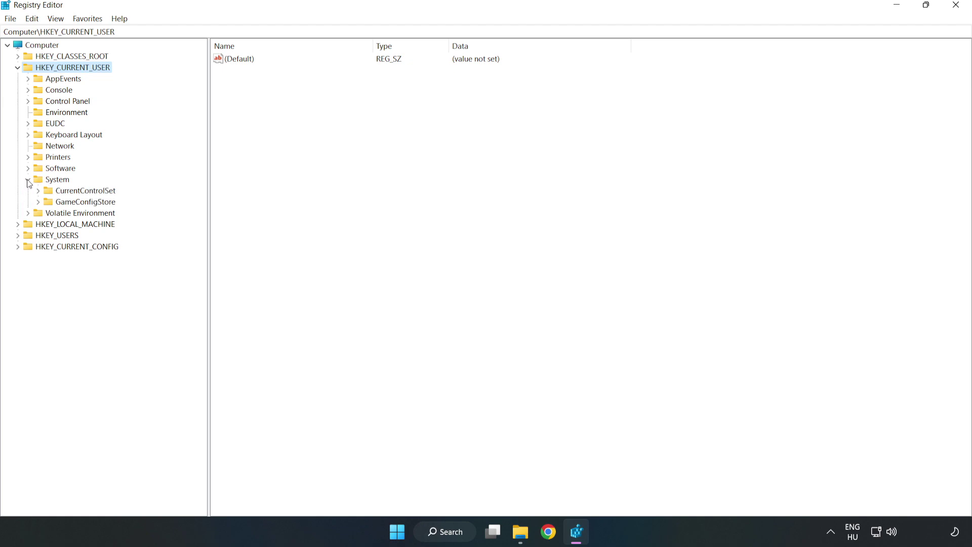
left_click(82, 202)
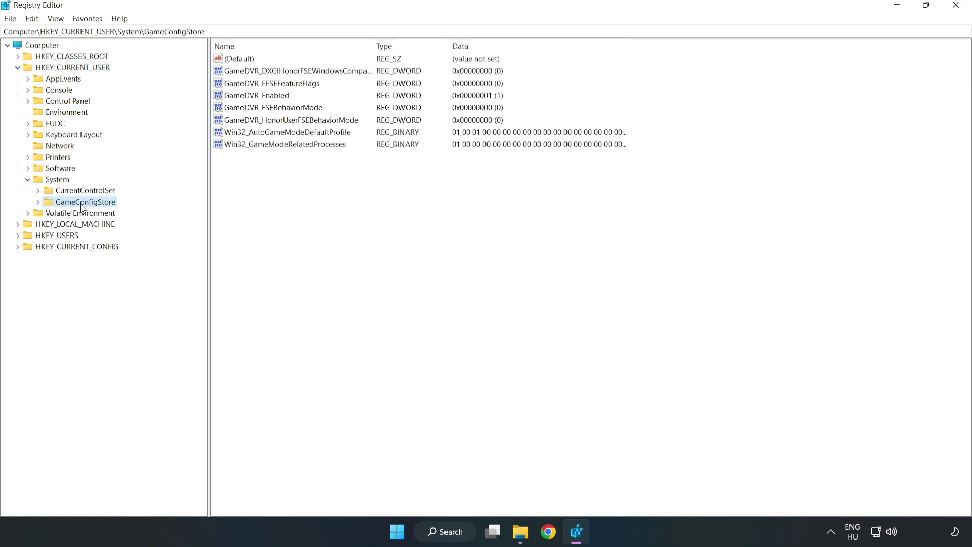
Change GameDVR_Enabled's value data from 1 to 0, then collapse the HKEY_CURRENT_USER branch
left_click(234, 99)
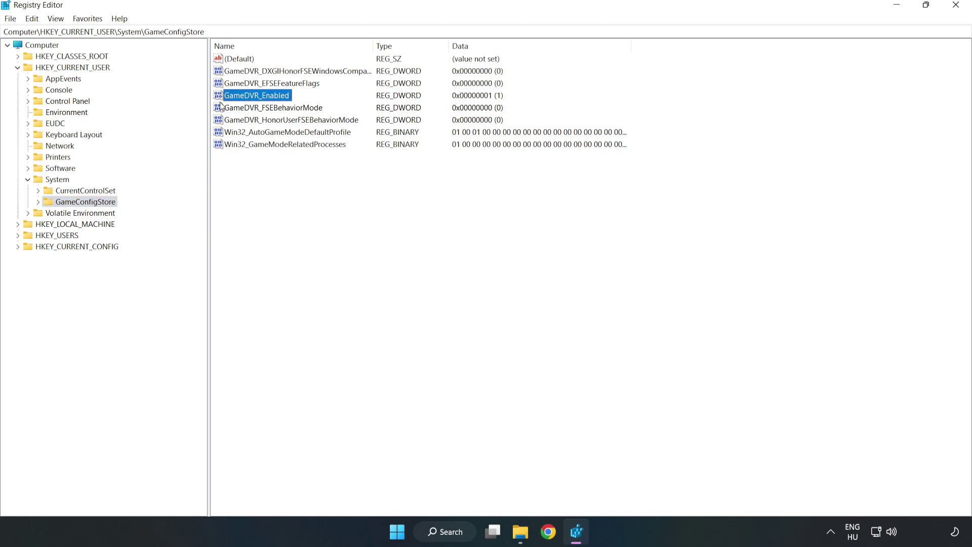
right_click(265, 100)
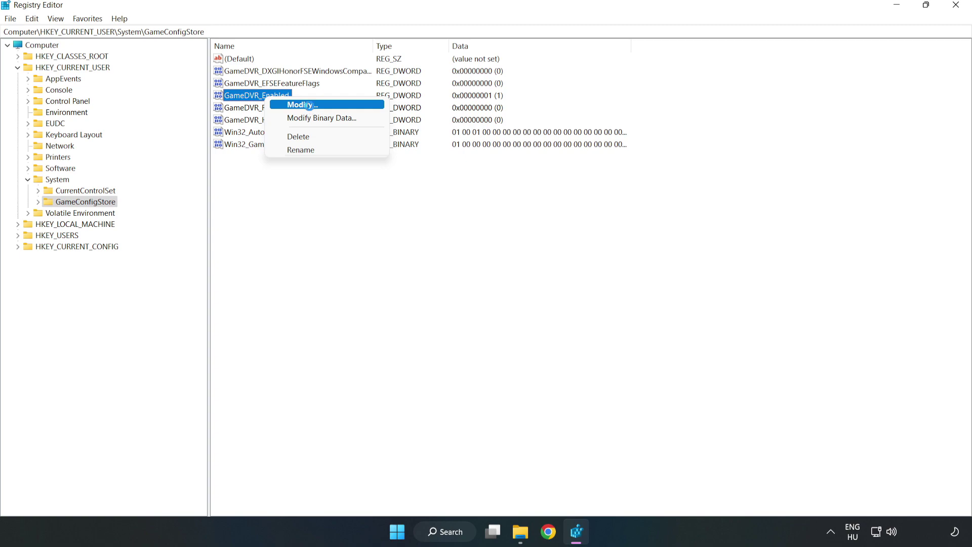
left_click(310, 105)
left_click_drag(342, 134, 544, 204)
left_click(408, 263)
double_click(408, 263)
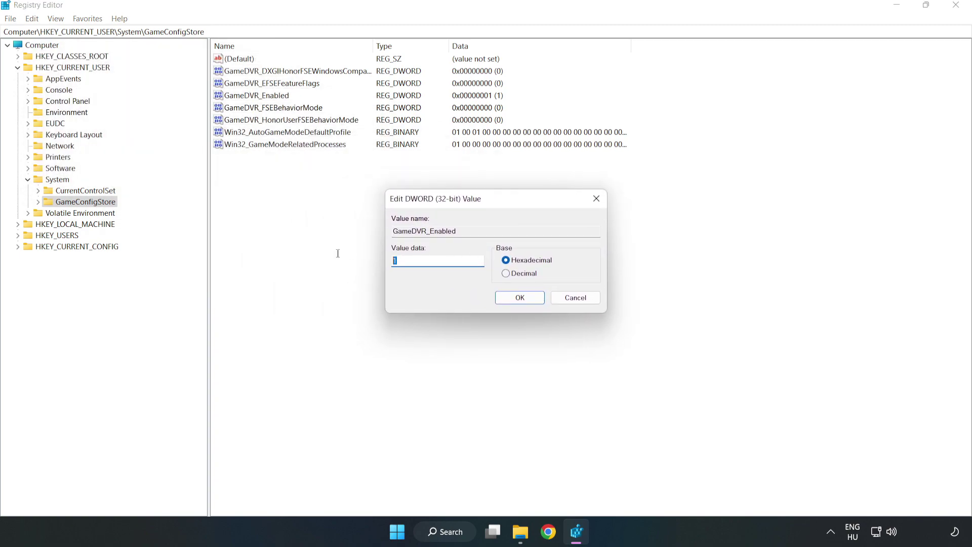
type("0")
left_click(520, 298)
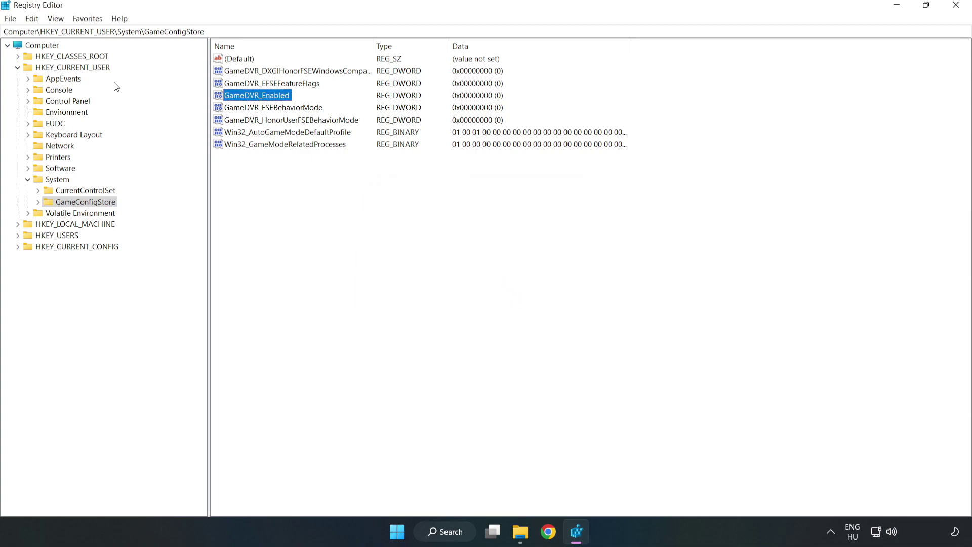
left_click(17, 68)
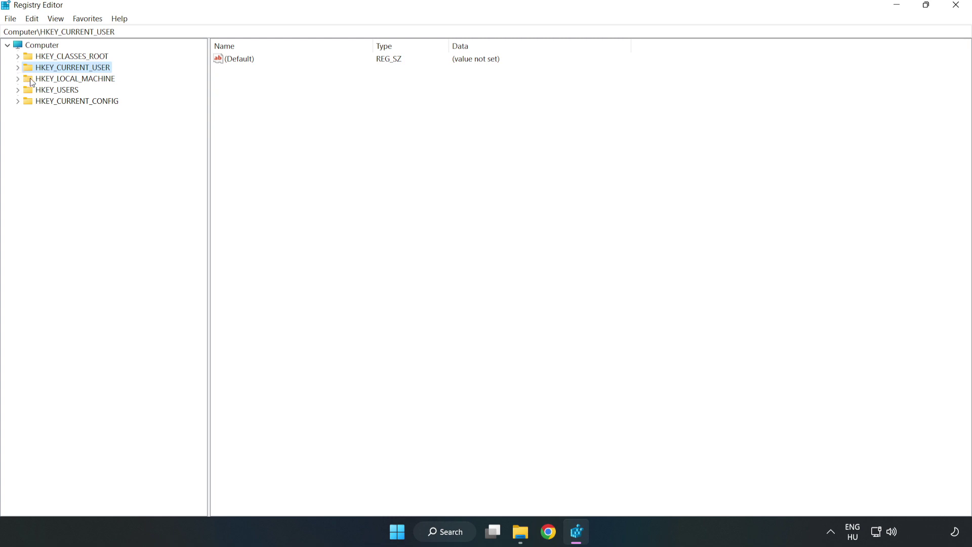
Browse HKEY_LOCAL_MACHINE\SOFTWARE\Microsoft\PolicyManager\default\ApplicationManagement and select the AllowGameDVR key
double_click(25, 81)
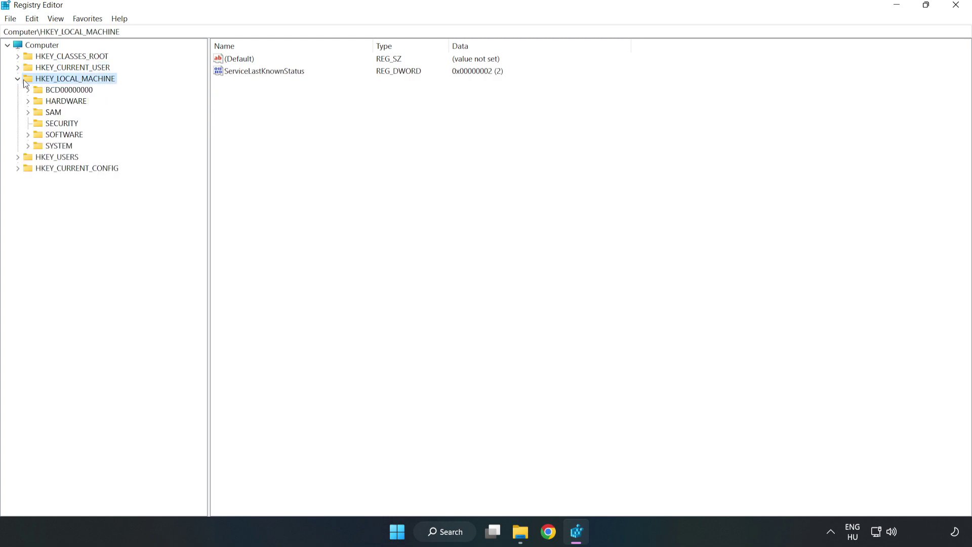
left_click(28, 134)
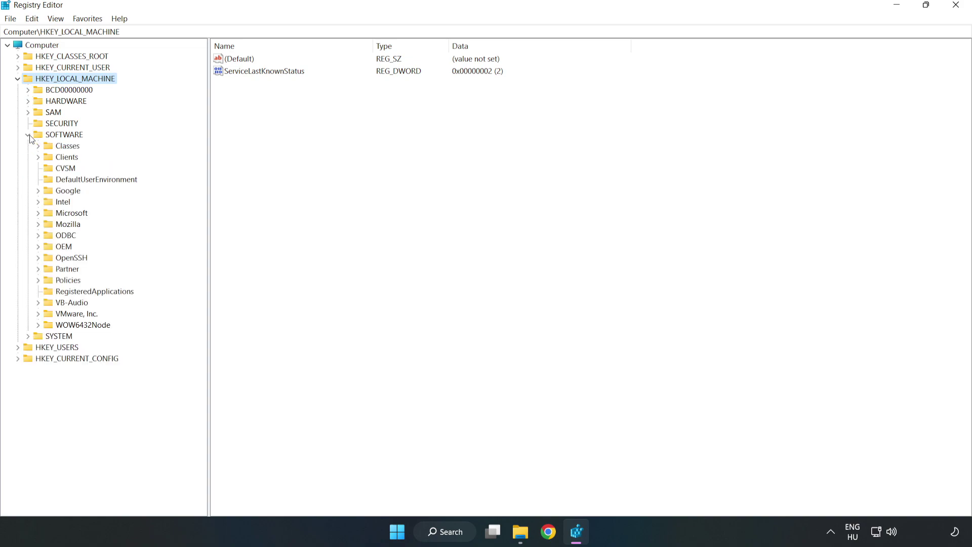
left_click(38, 213)
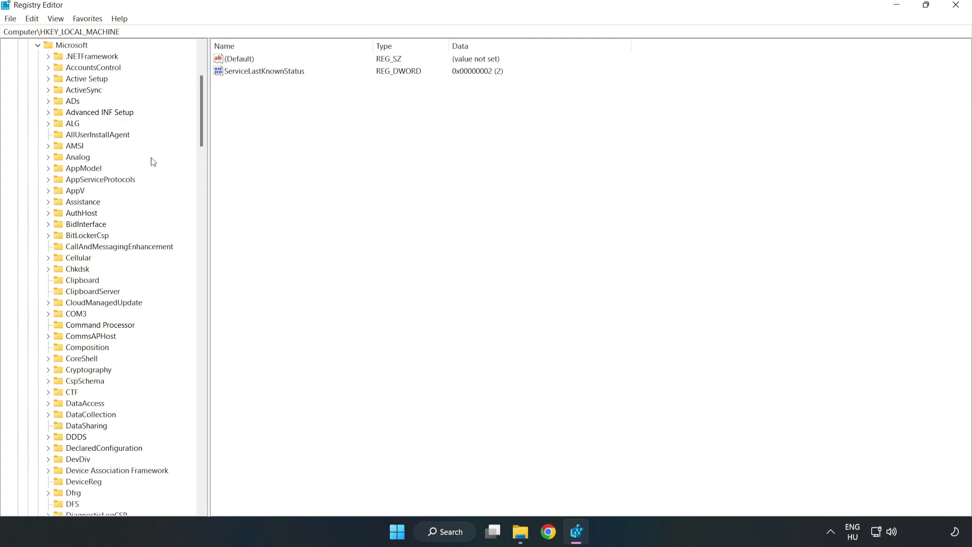
left_click_drag(200, 130, 221, 361)
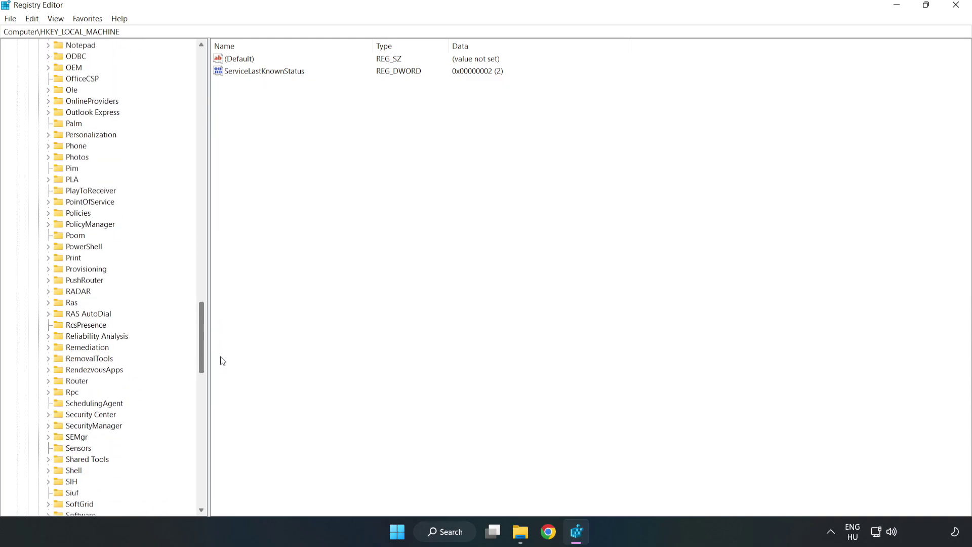
left_click(48, 225)
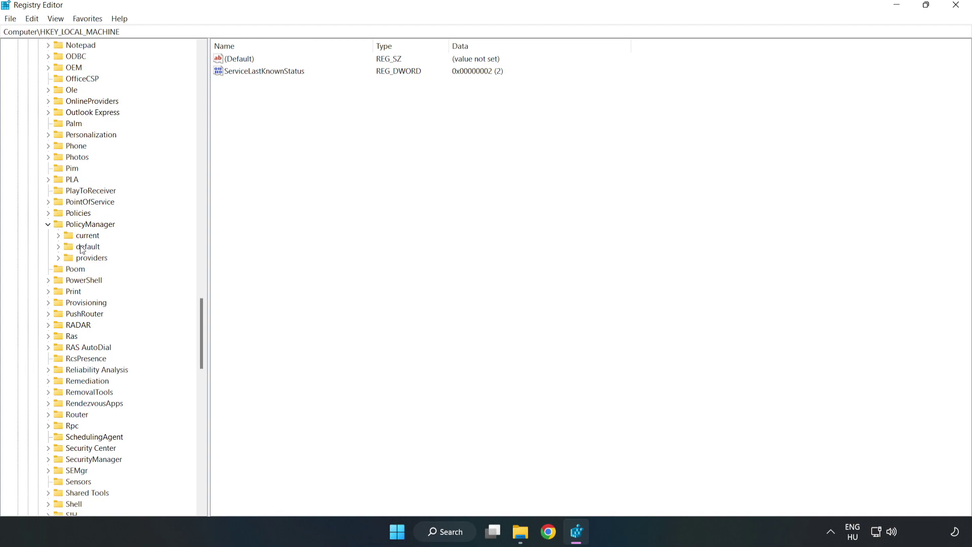
left_click(58, 247)
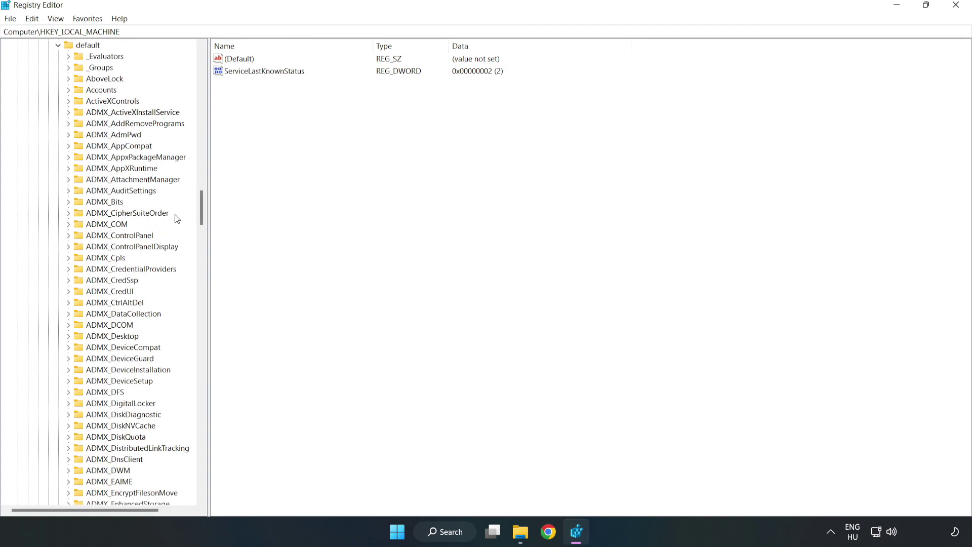
left_click_drag(202, 207, 197, 320)
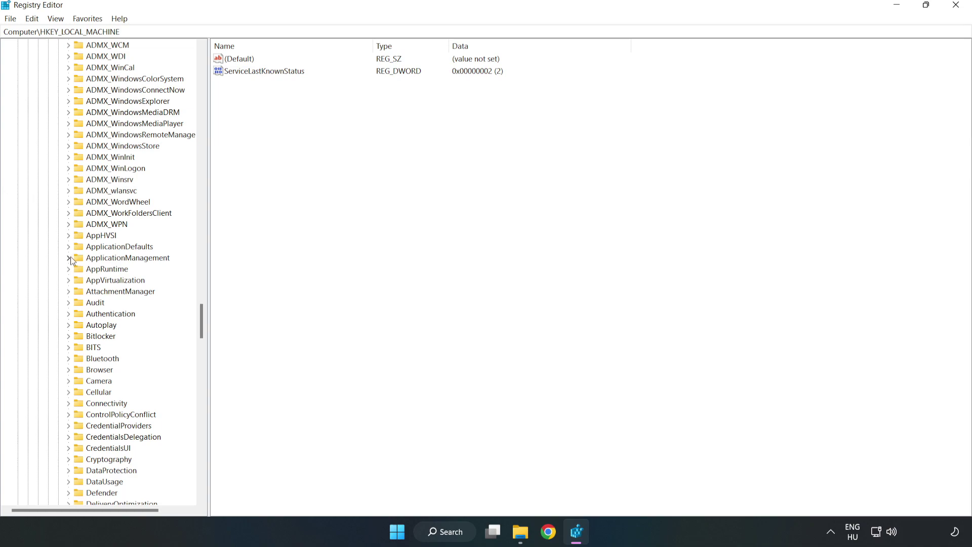
left_click(71, 257)
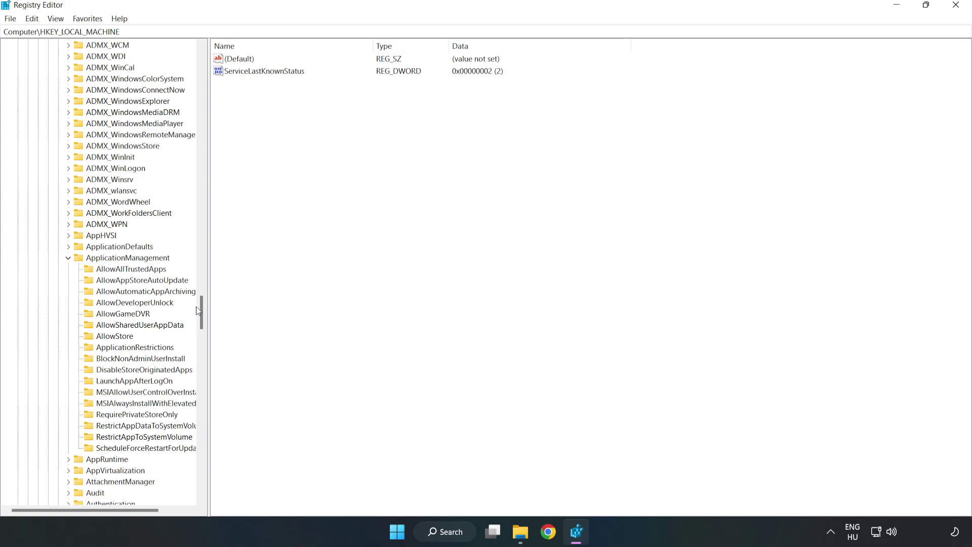
left_click(114, 314)
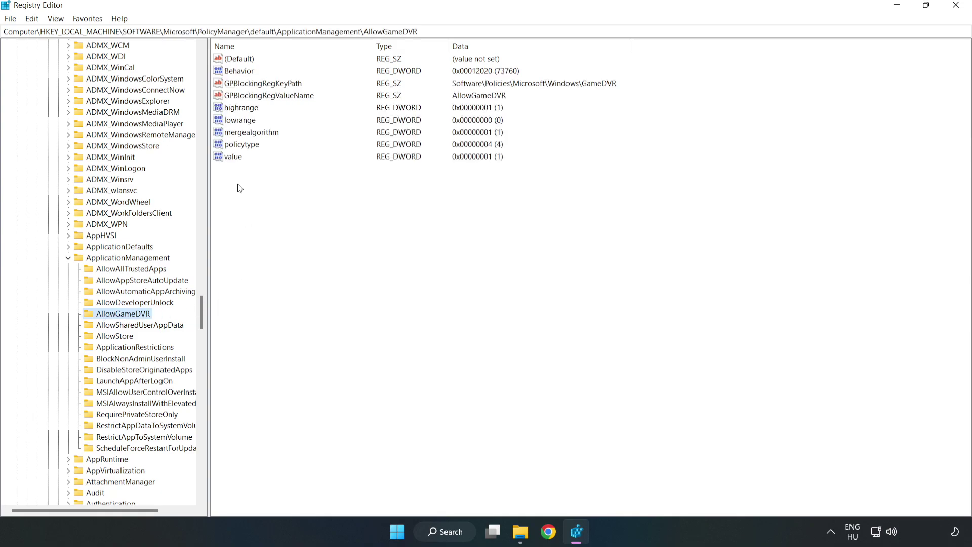
Set AllowGameDVR's value entry to 0 and close Registry Editor
left_click(227, 158)
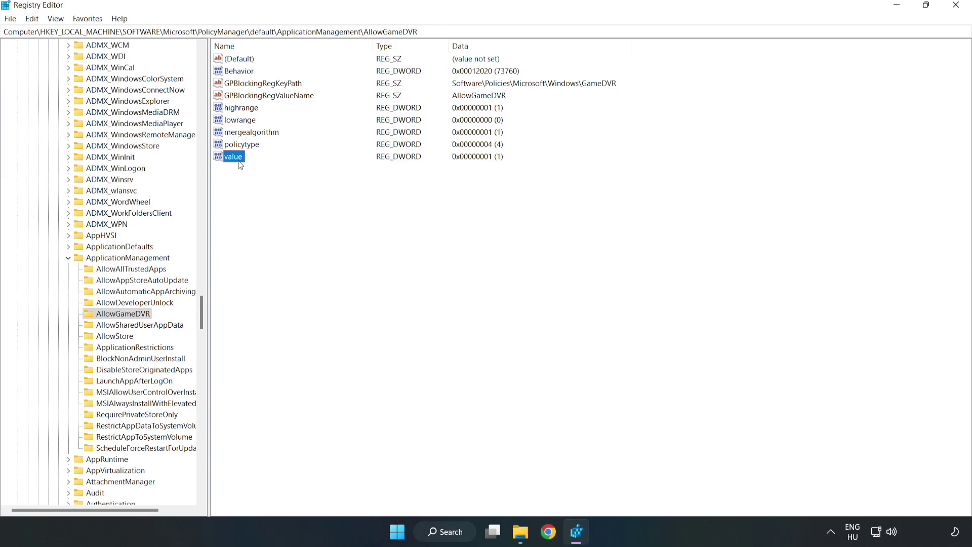
right_click(238, 161)
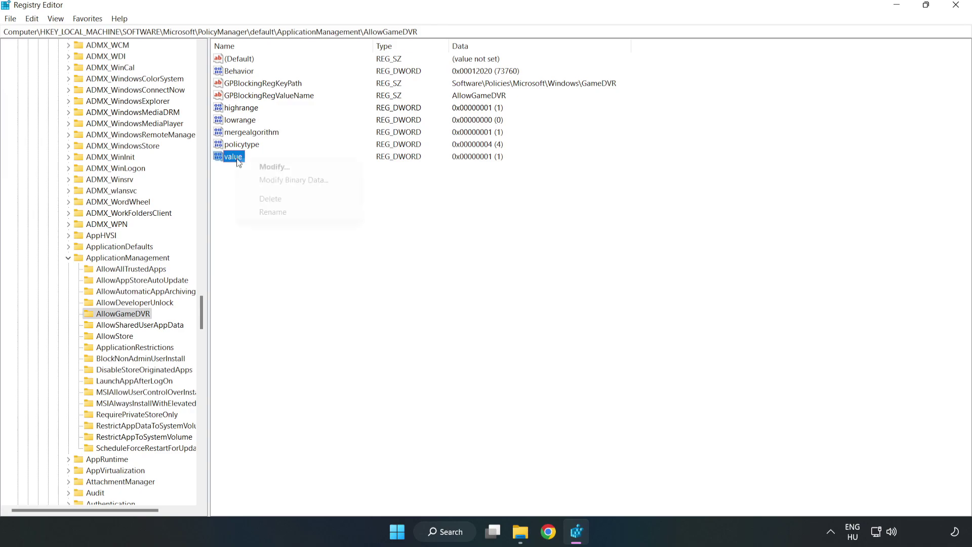
left_click(279, 171)
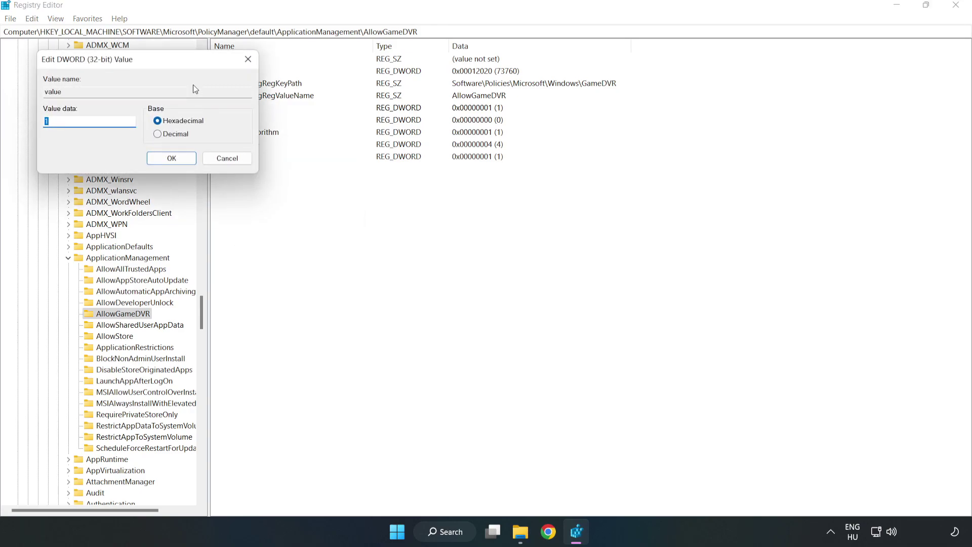
left_click_drag(175, 58, 495, 202)
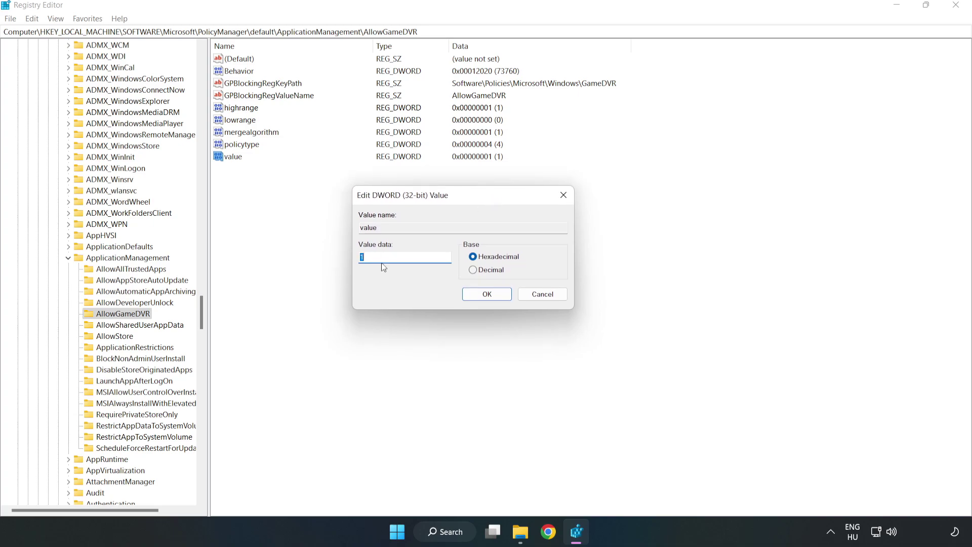
type("0")
left_click(489, 294)
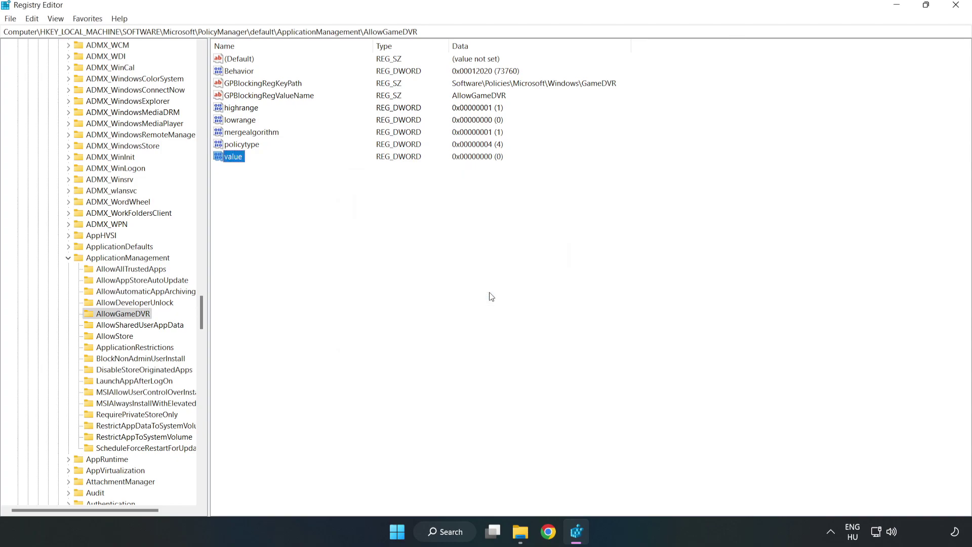
left_click(957, 6)
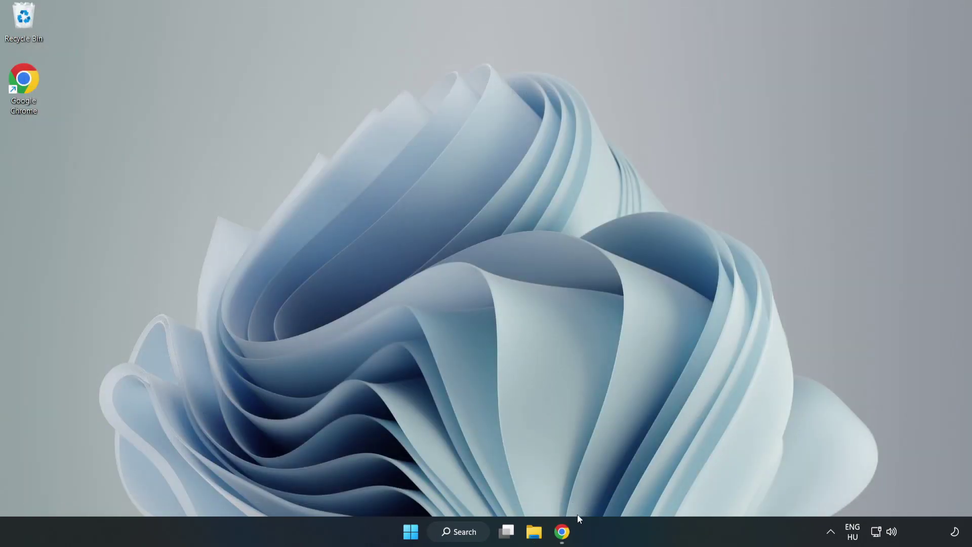
Download dxwebsetup.exe from the DirectX End-User Runtime page in Chrome and run it
left_click(563, 540)
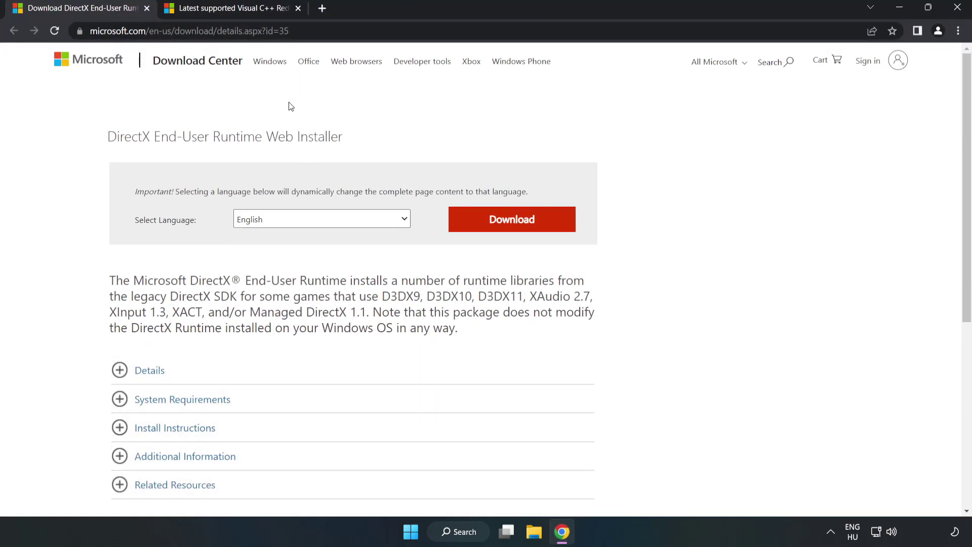
left_click_drag(243, 30, 320, 29)
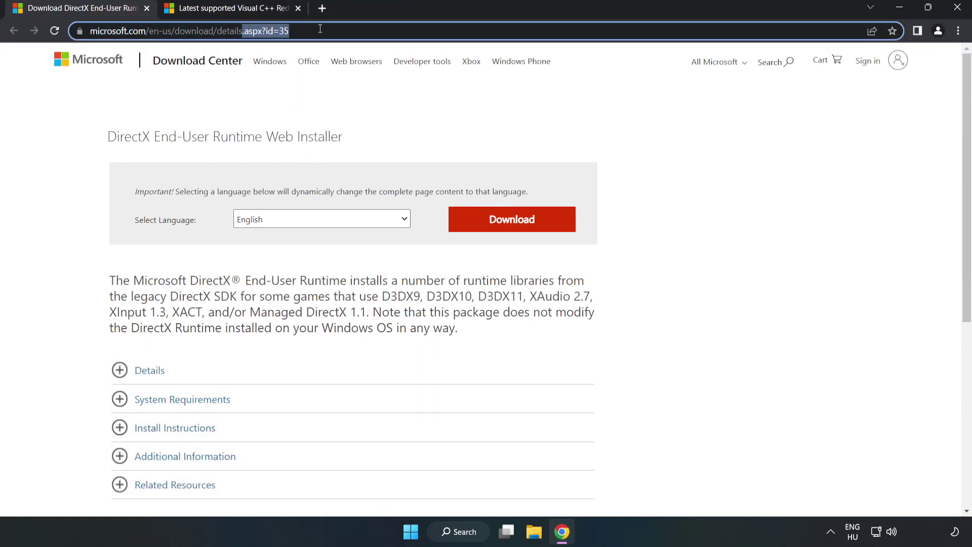
left_click(393, 116)
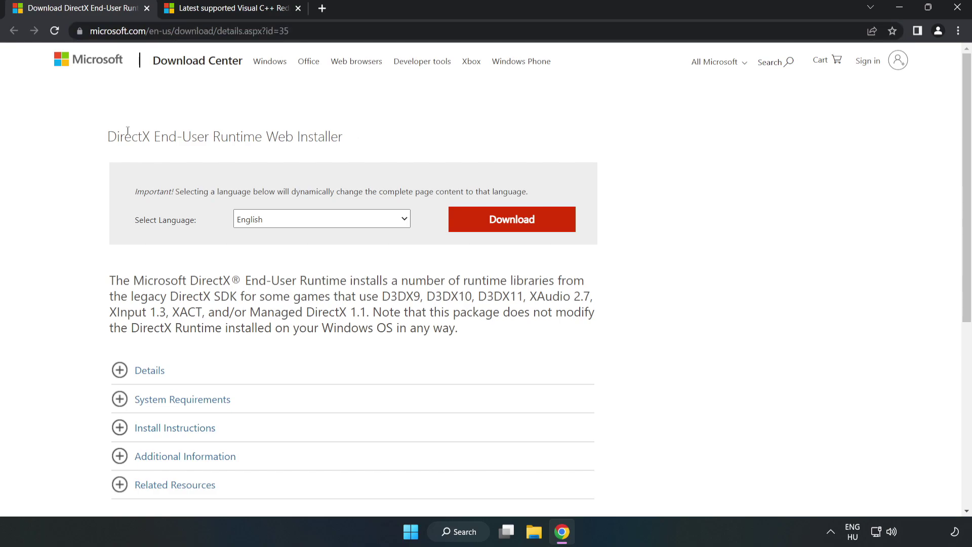
left_click(518, 230)
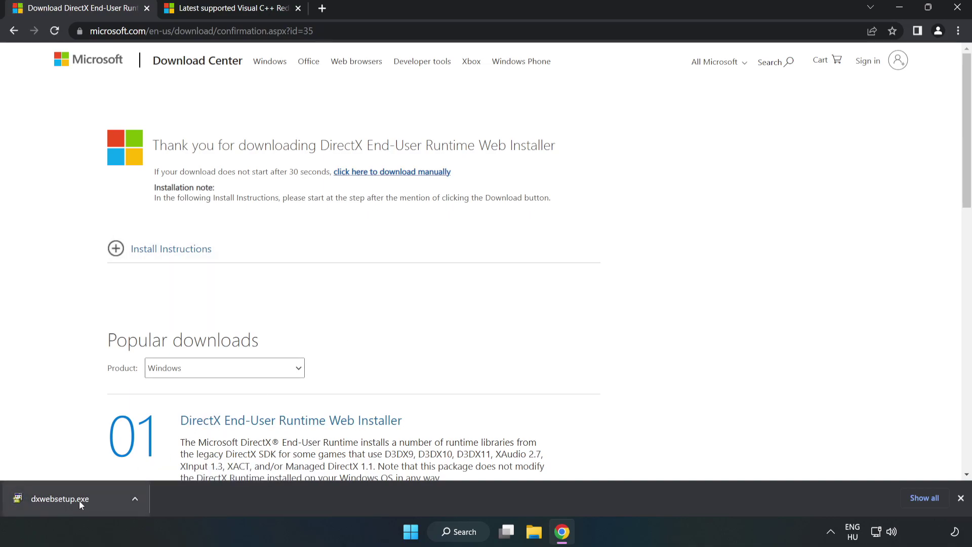
left_click(98, 501)
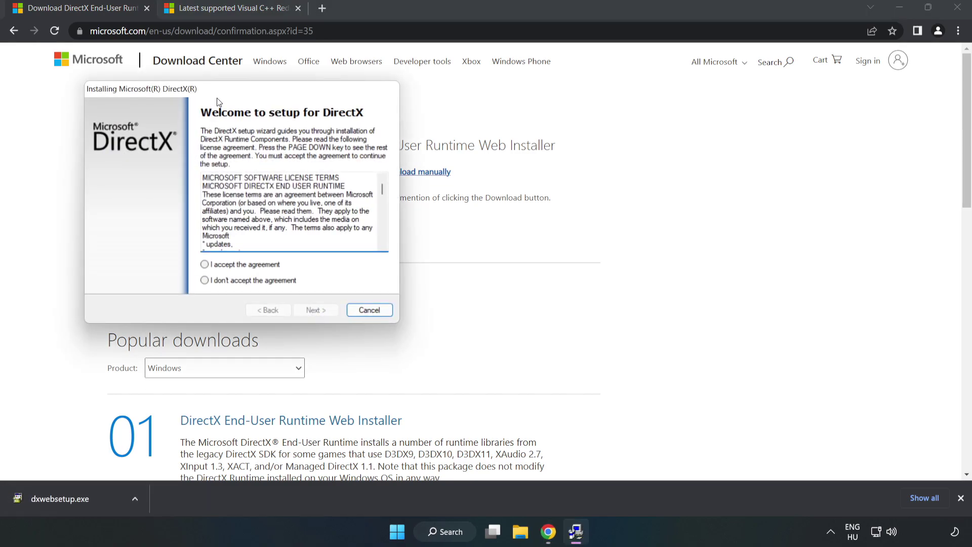
Accept the DirectX license, untick 'Install the Bing Bar', and finish the runtime setup
left_click_drag(219, 90, 462, 137)
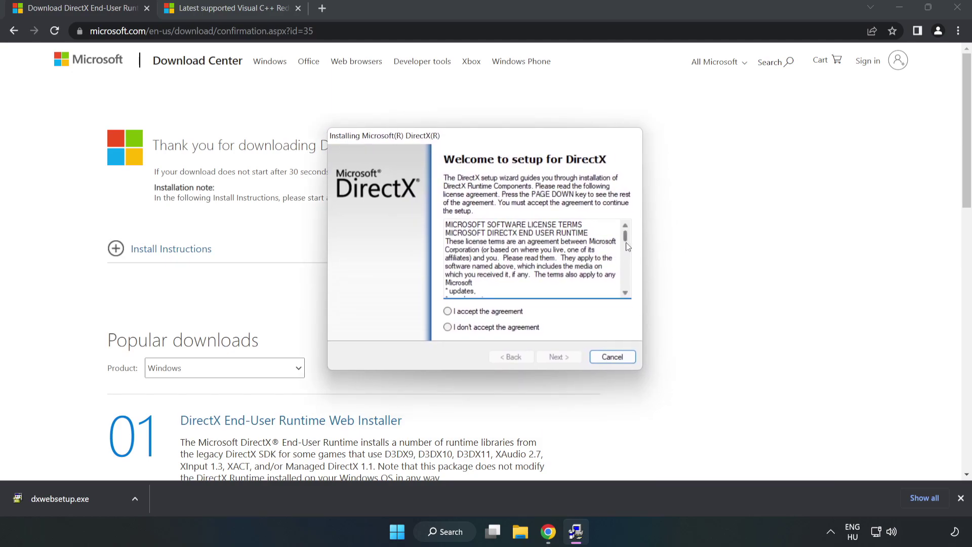
left_click_drag(626, 242, 626, 297)
left_click(446, 311)
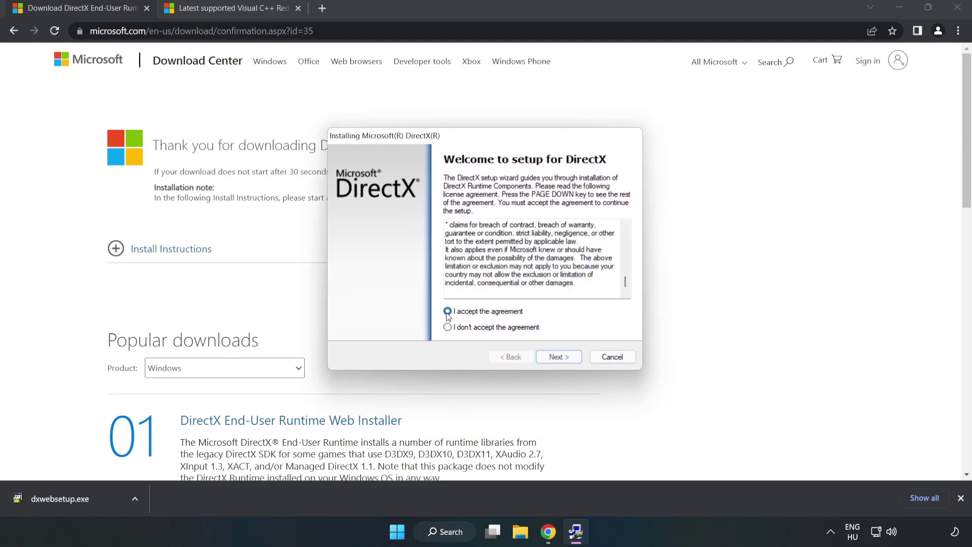
left_click(563, 358)
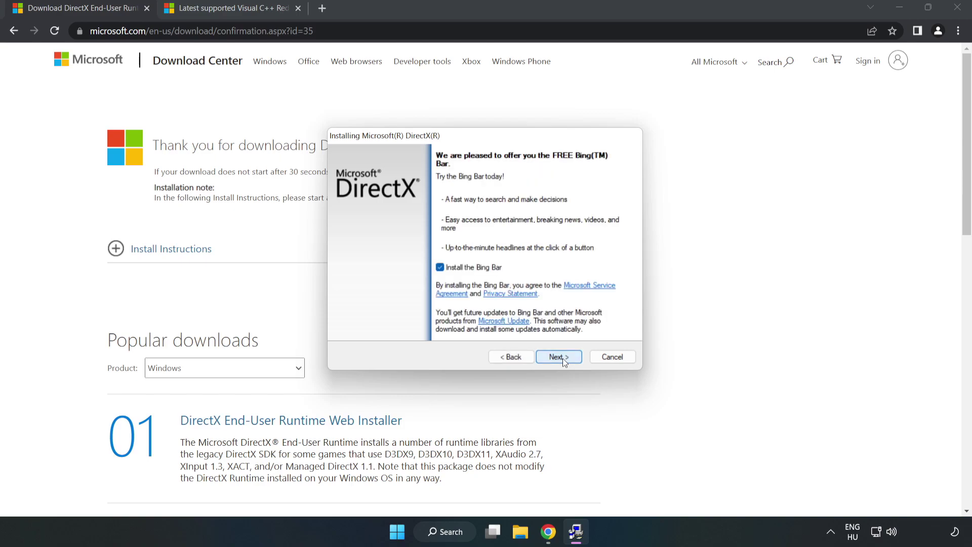
left_click(440, 267)
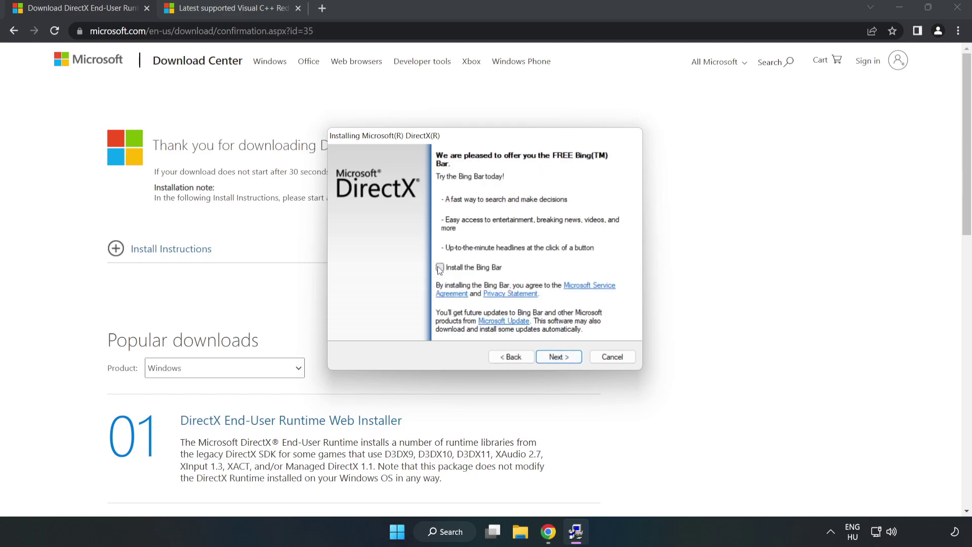
left_click(561, 357)
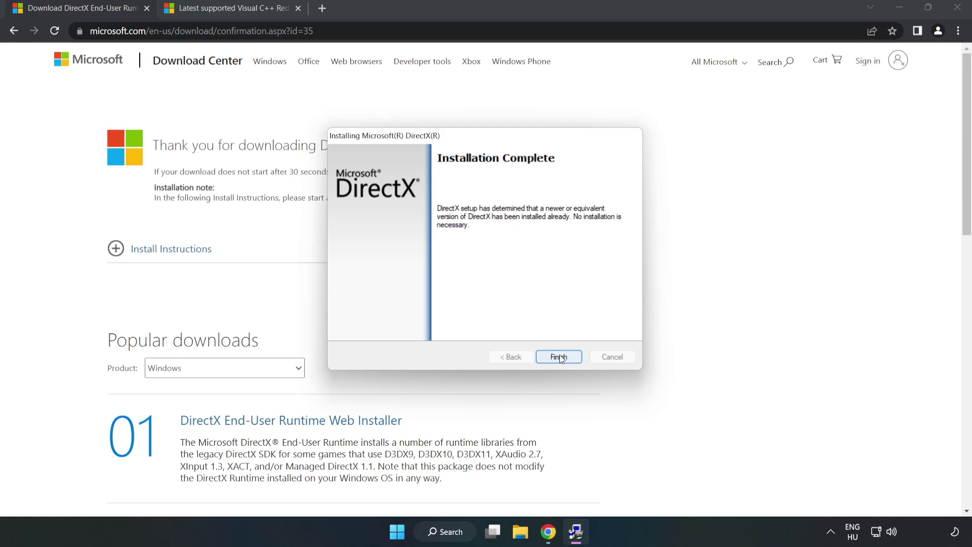
left_click(559, 357)
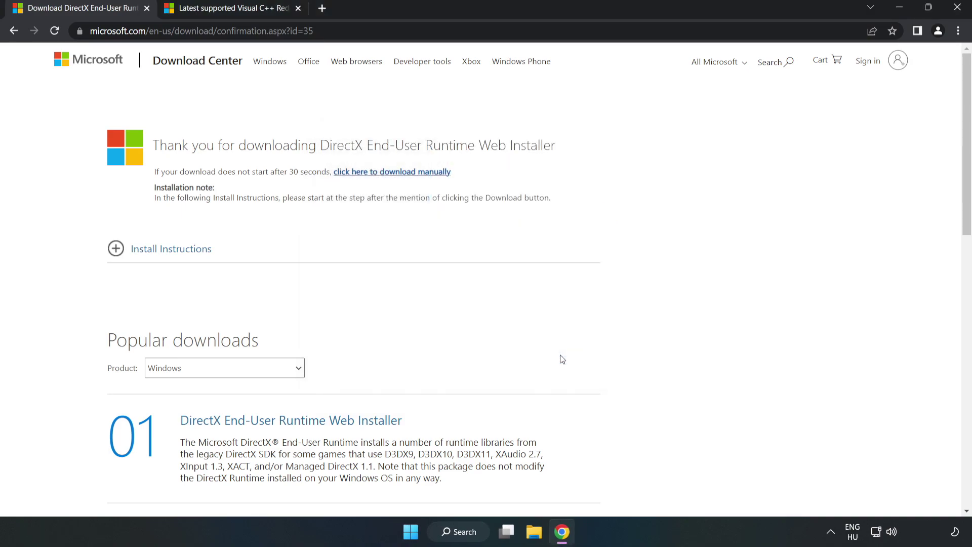
Close the DirectX tab and return to the Visual C++ Redistributable download page
left_click(146, 9)
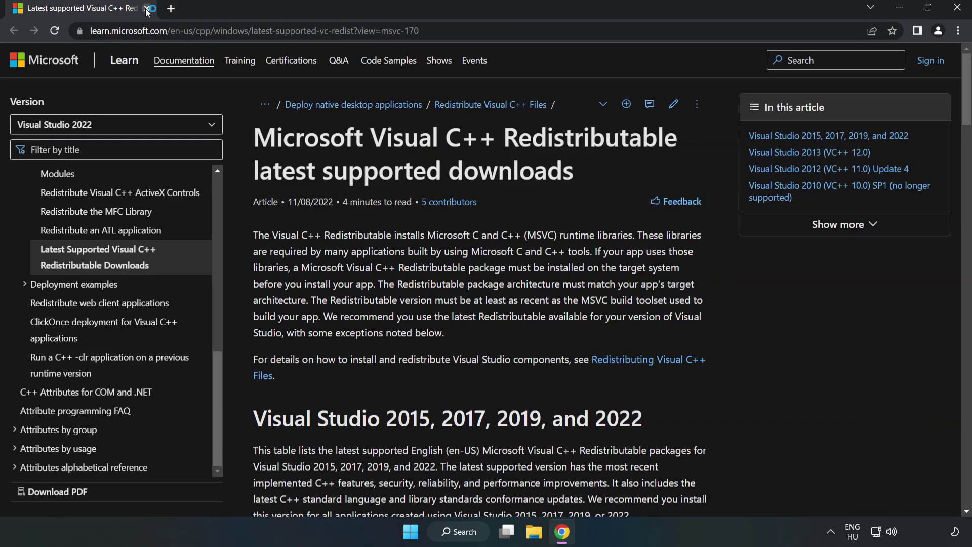
left_click(221, 31)
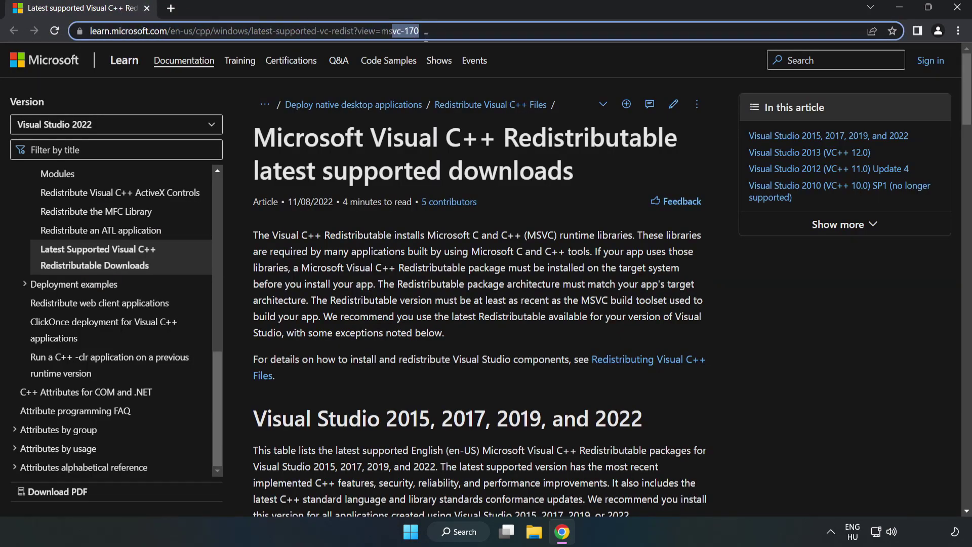
key("End")
left_click(502, 166)
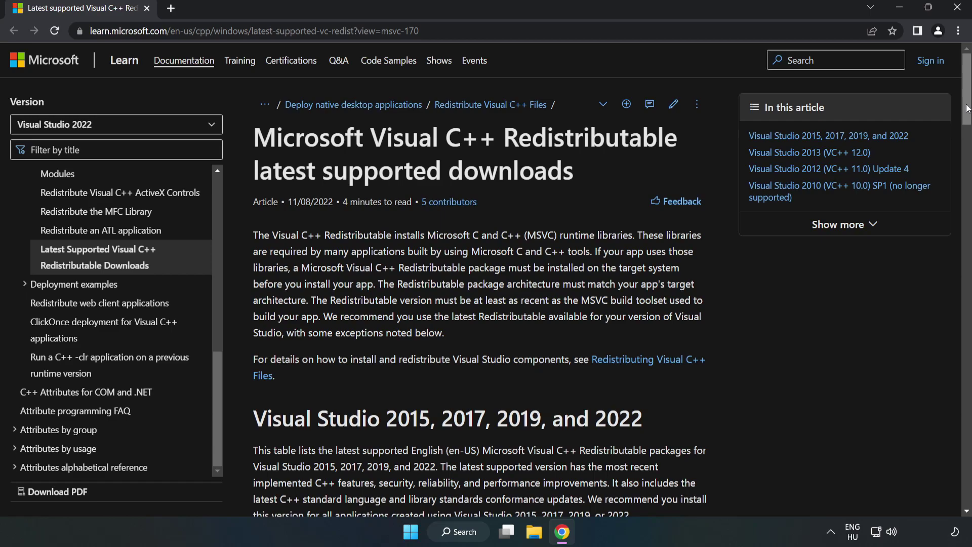
left_click_drag(967, 113, 967, 161)
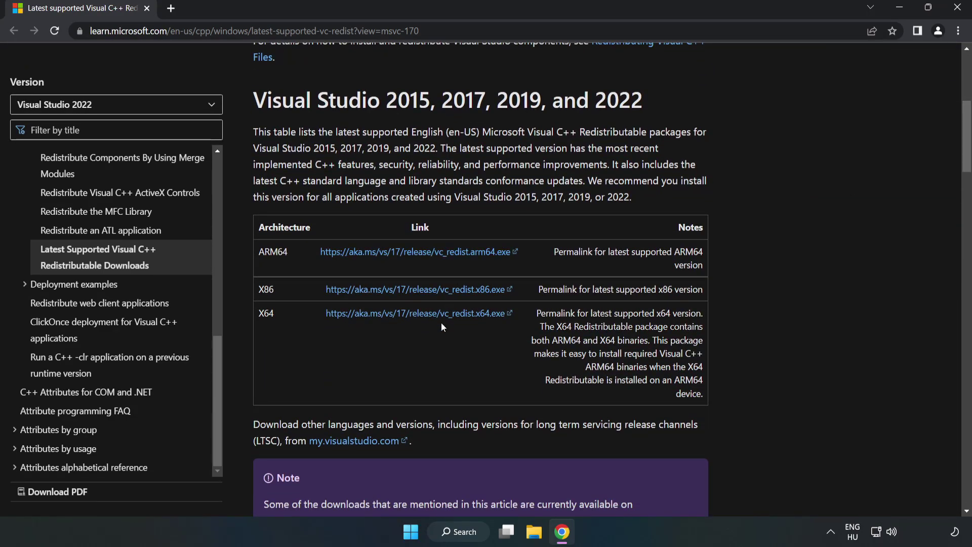
Download the ARM64 and x86 vc_redist installers, allow multiple downloads, and run VC_redist.arm64.exe
left_click(418, 252)
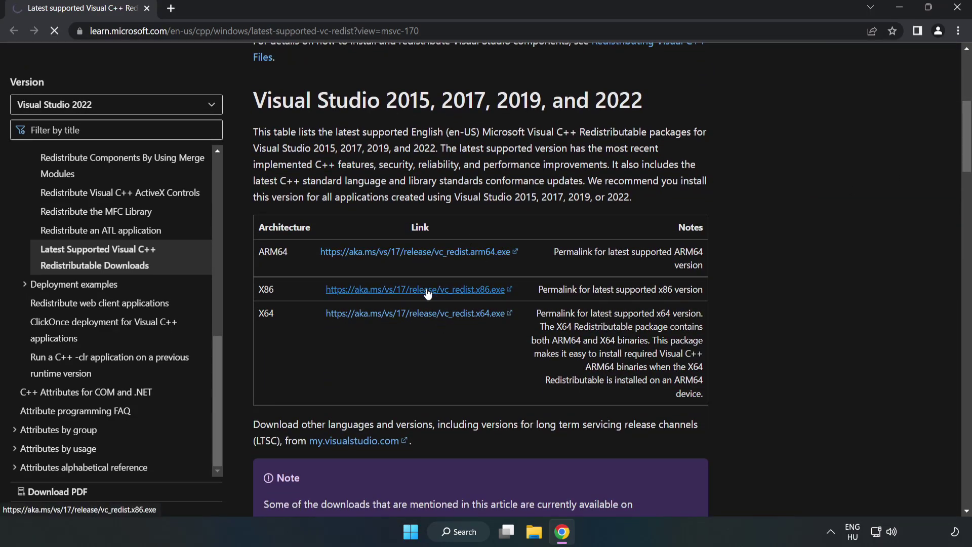
left_click(428, 290)
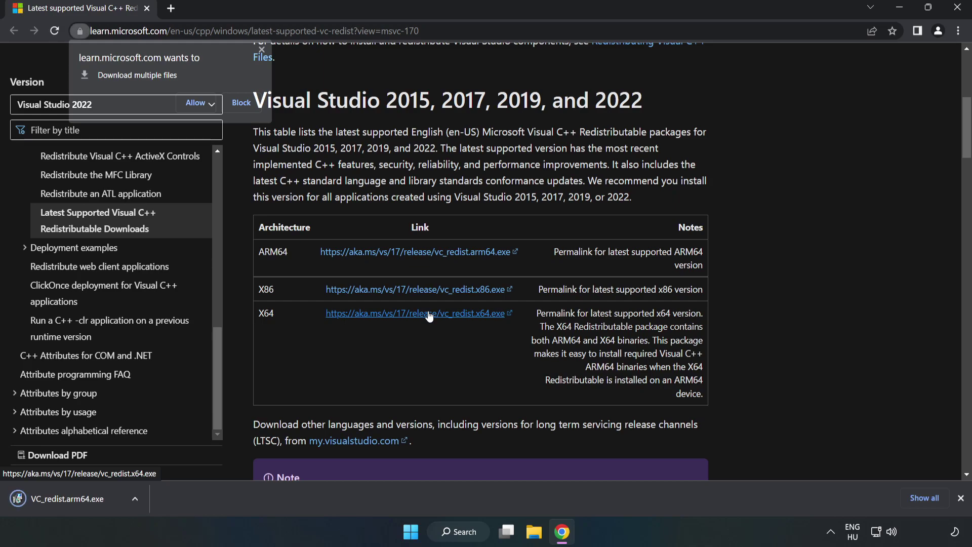
left_click(197, 102)
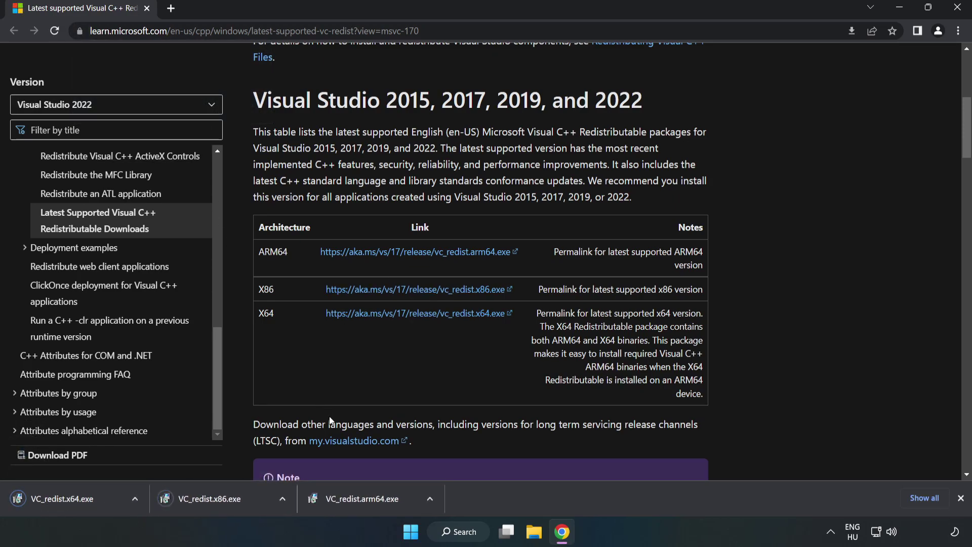
left_click(372, 503)
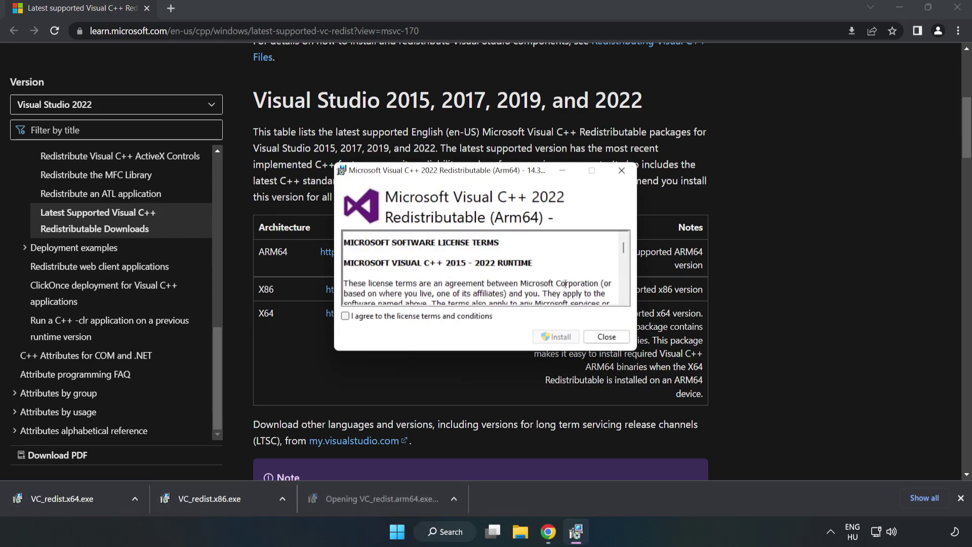
Agree to the ARM64 redistributable license, attempt installing it, and dismiss the Setup Failed dialog
left_click_drag(623, 250, 621, 302)
left_click(428, 317)
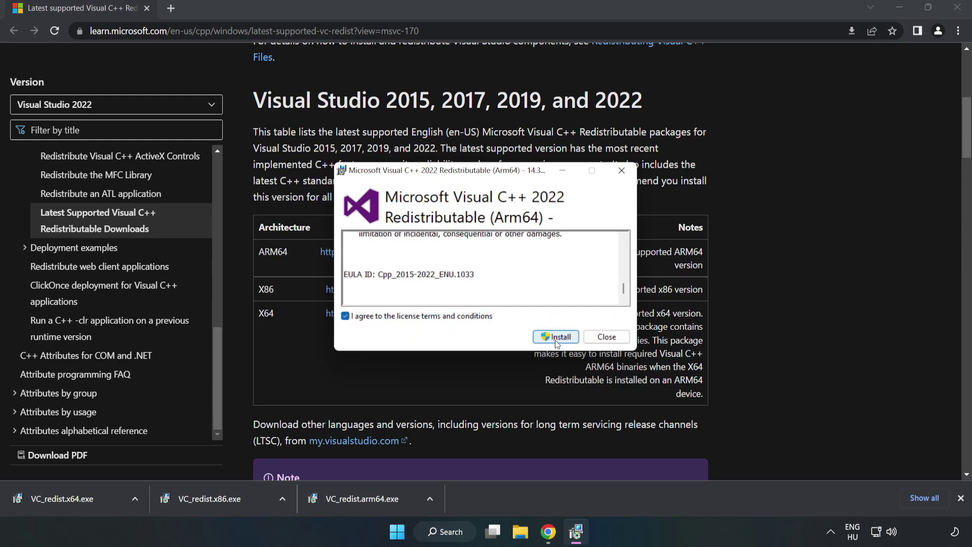
left_click(557, 339)
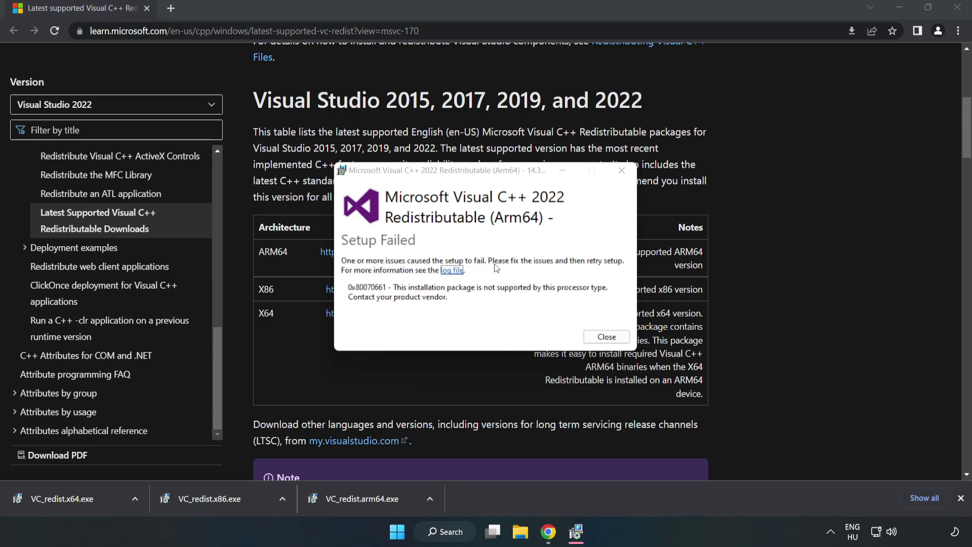
left_click(603, 338)
left_click(232, 500)
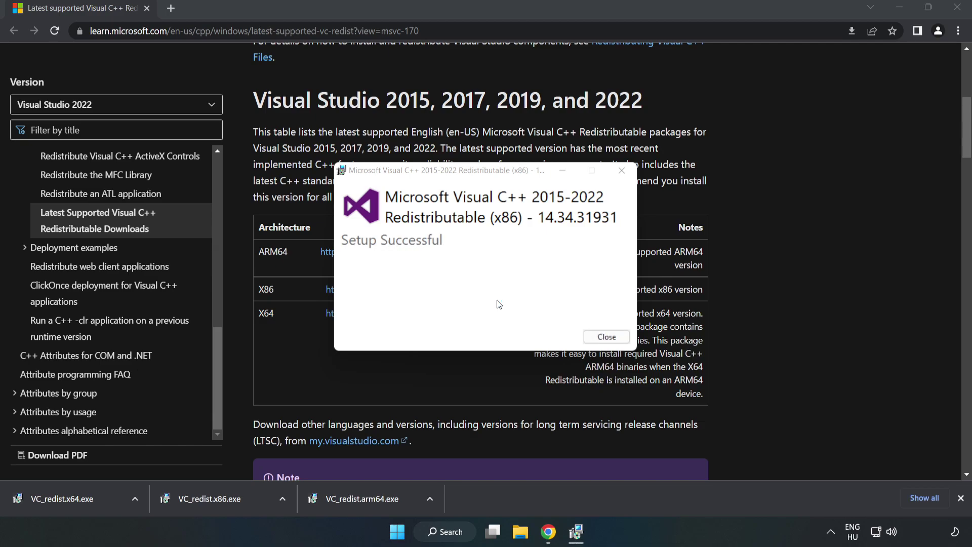
left_click(607, 337)
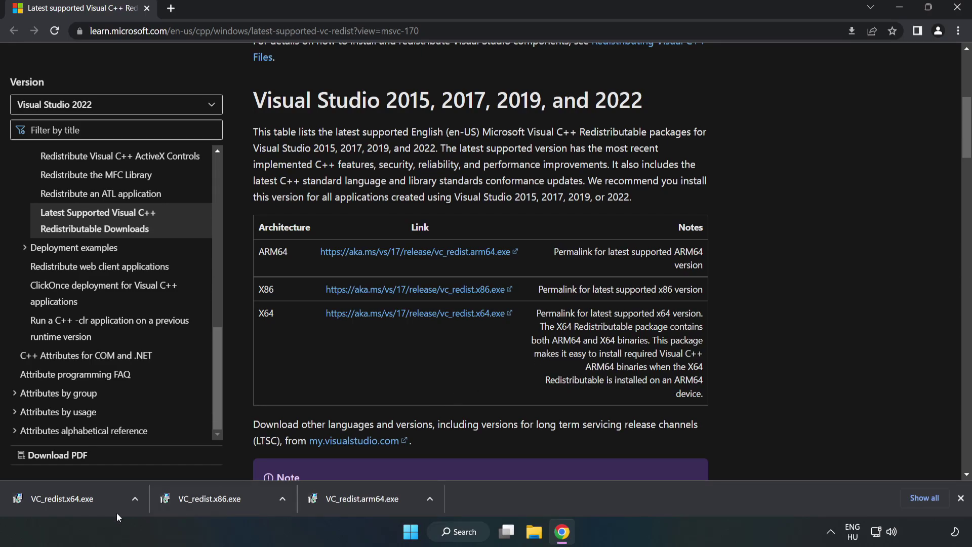
left_click(52, 496)
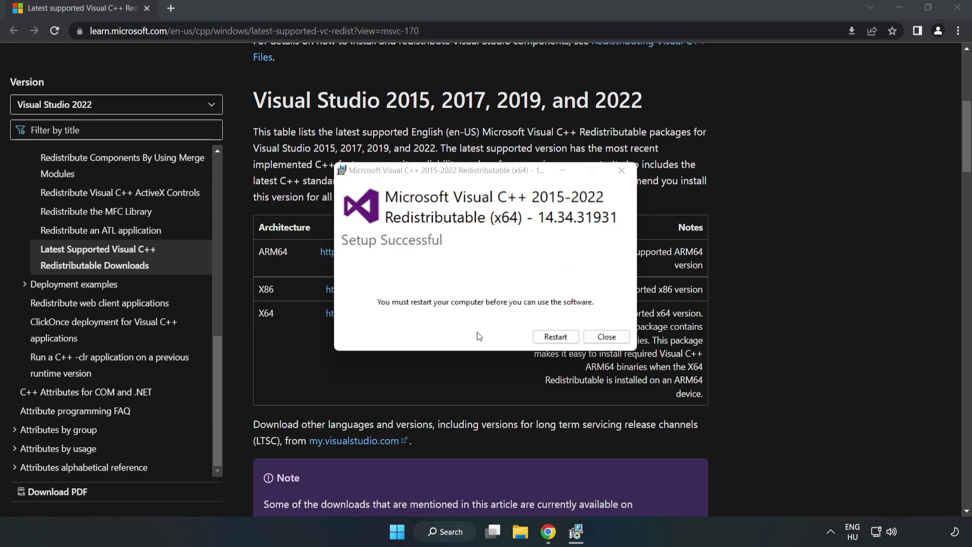
left_click(607, 337)
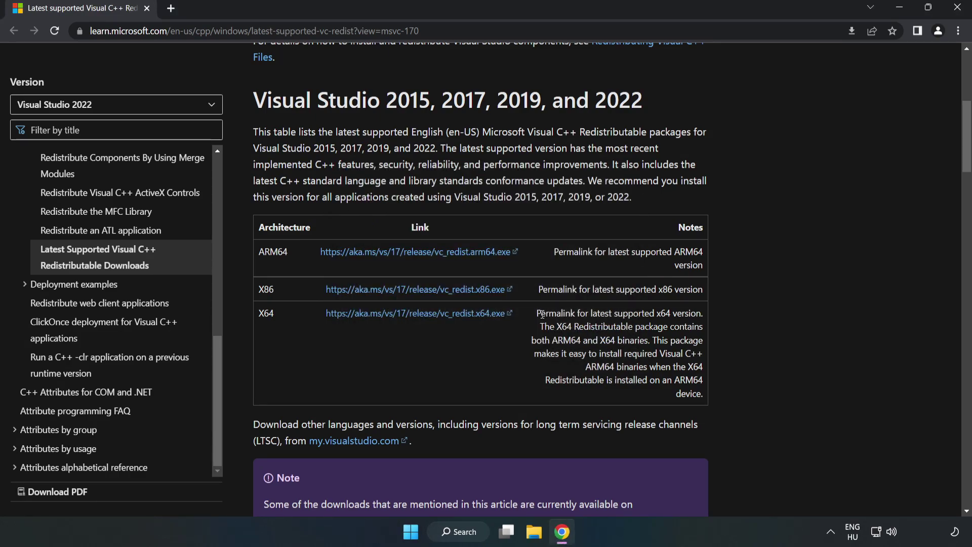
left_click(959, 9)
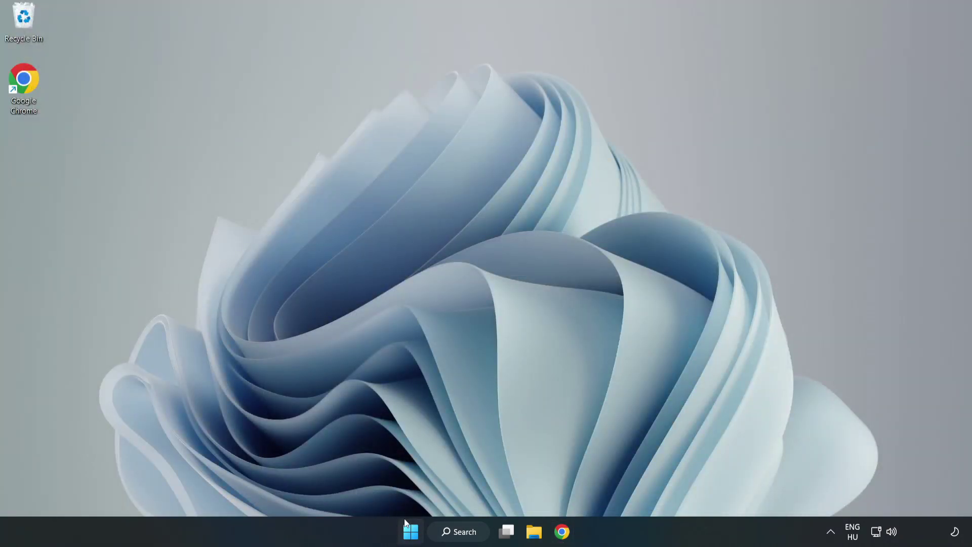
Open the Start menu's power options showing Sleep, Shut down and Restart
left_click(410, 533)
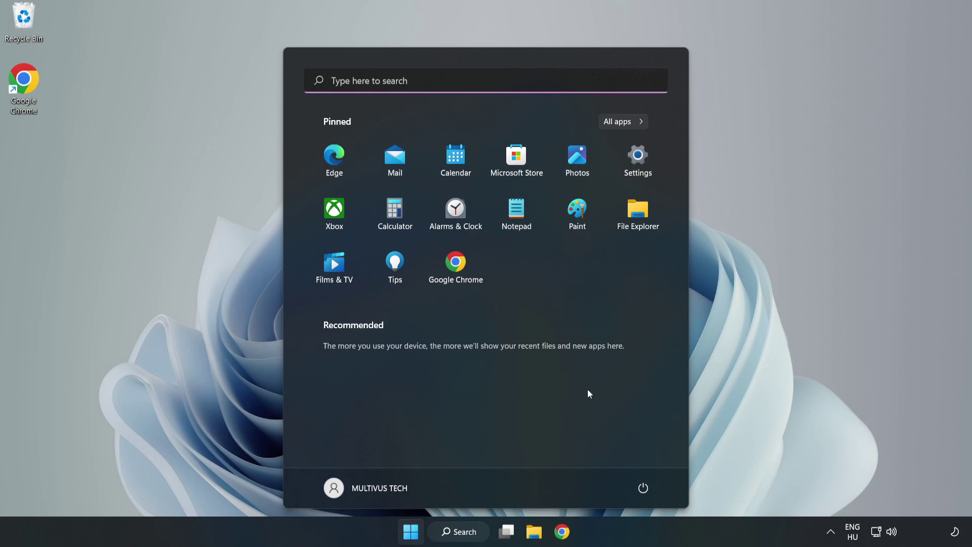
left_click(642, 489)
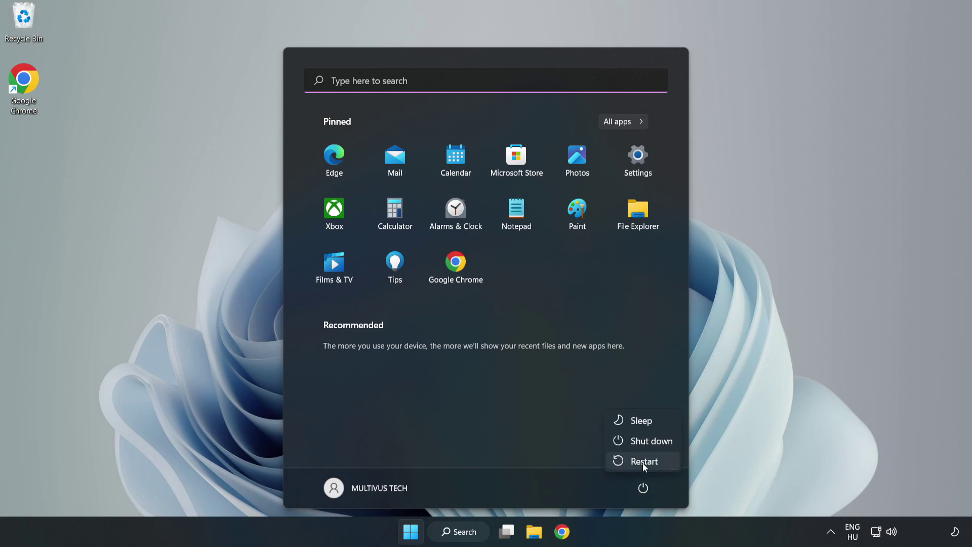